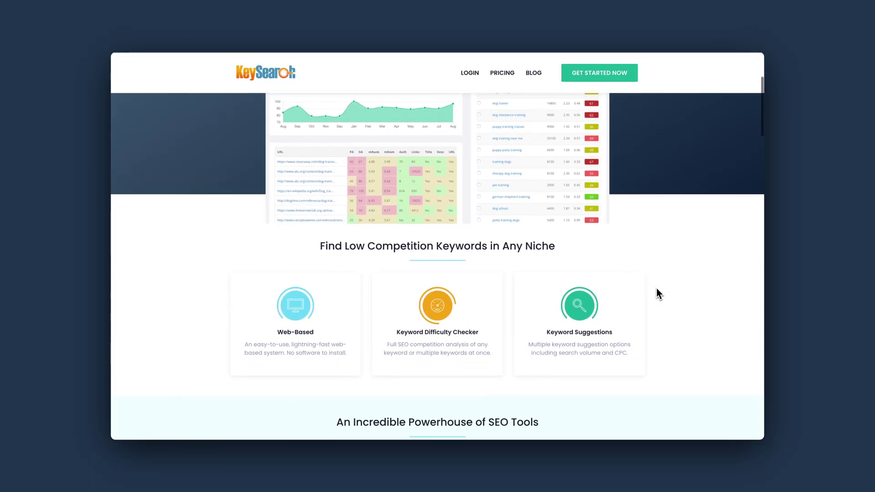
Step: Scroll the KeySearch homepage past the SEO tool cards to the Rank Tracking & Intelligence section
{"action": "scroll", "coordinate": [657, 290], "scroll_direction": "down", "scroll_amount": 6}
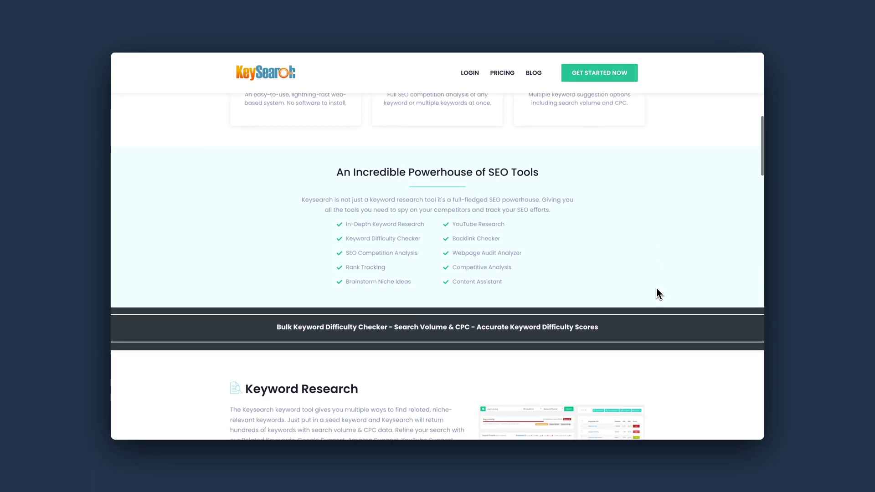
{"action": "scroll", "coordinate": [659, 294], "scroll_direction": "down", "scroll_amount": 6}
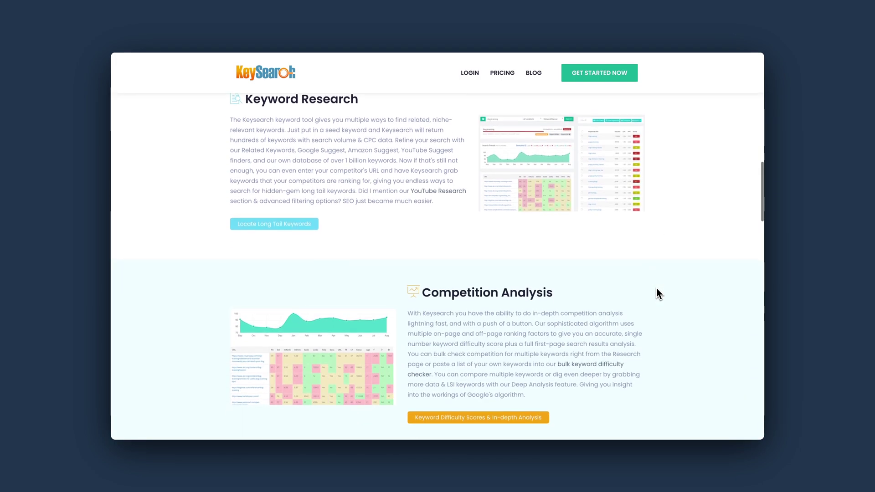
{"action": "scroll", "coordinate": [656, 292], "scroll_direction": "down", "scroll_amount": 3}
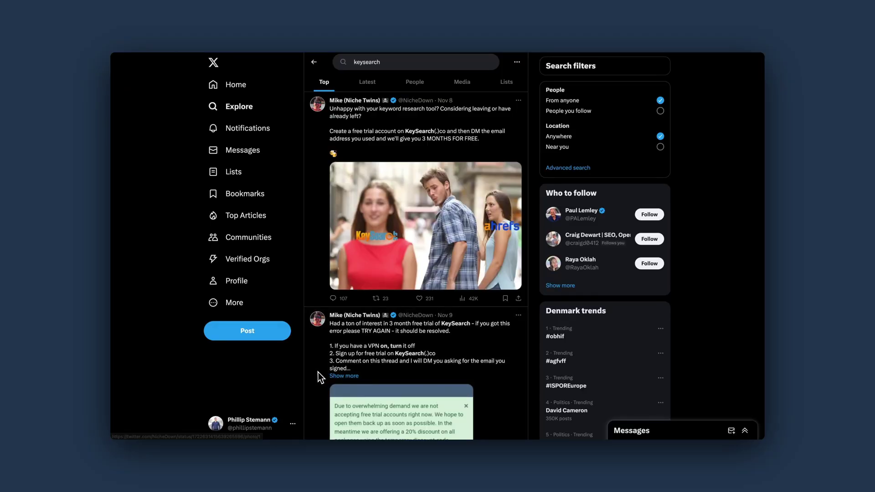
Step: Scroll the X 'keysearch' results to the Ahrefs $400 vs KeySearch $17 meme
{"action": "scroll", "coordinate": [319, 374], "scroll_direction": "down", "scroll_amount": 5}
{"action": "scroll", "coordinate": [320, 377], "scroll_direction": "down", "scroll_amount": 2}
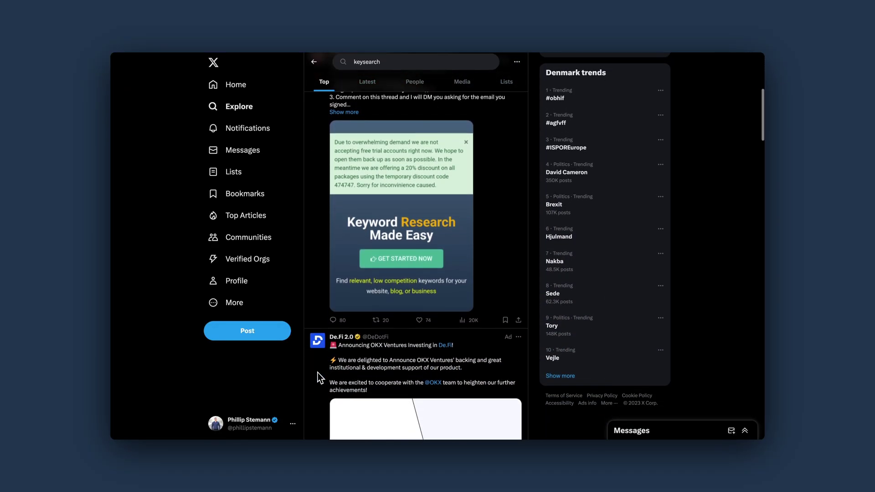
{"action": "scroll", "coordinate": [320, 377], "scroll_direction": "down", "scroll_amount": 7}
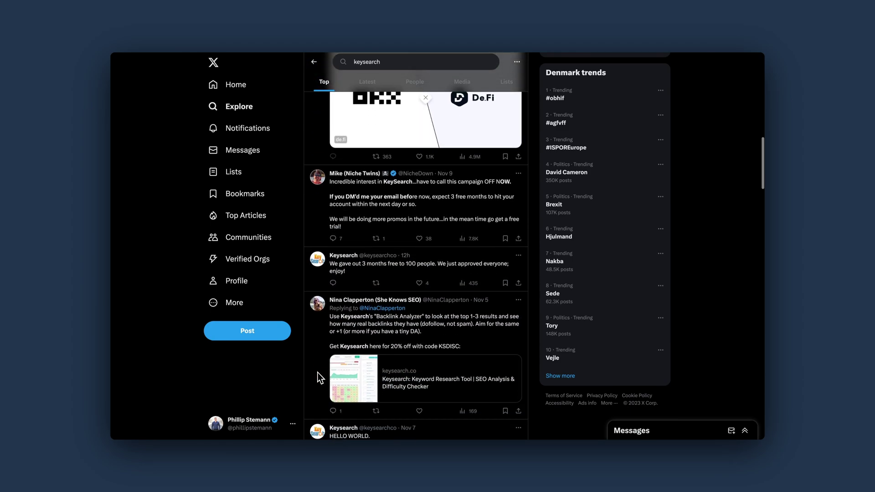
{"action": "scroll", "coordinate": [320, 377], "scroll_direction": "down", "scroll_amount": 6}
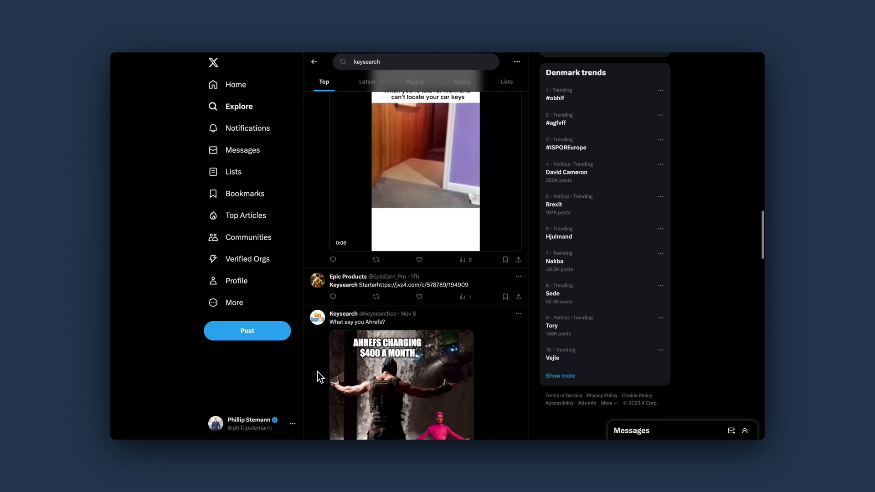
{"action": "scroll", "coordinate": [321, 377], "scroll_direction": "down", "scroll_amount": 3}
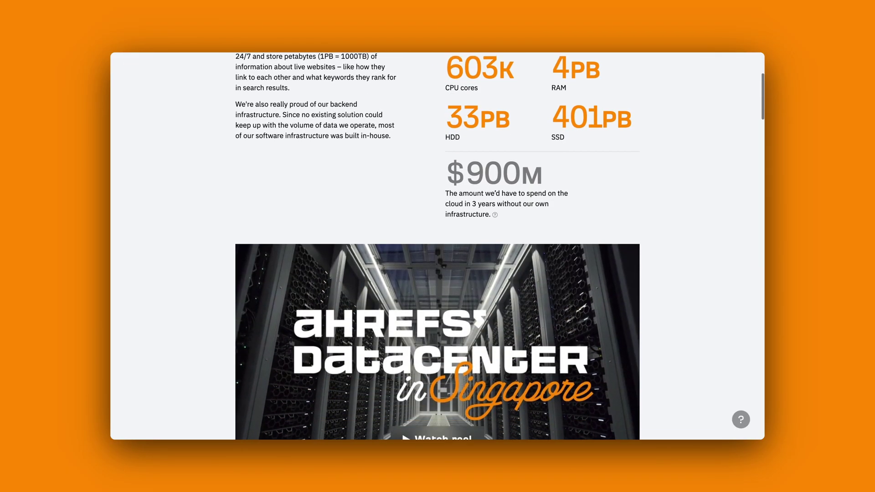
Step: Scroll the Ahrefs page past the bots table to the 20.4B Keyword index section
{"action": "scroll", "coordinate": [437, 246], "scroll_direction": "down", "scroll_amount": 15}
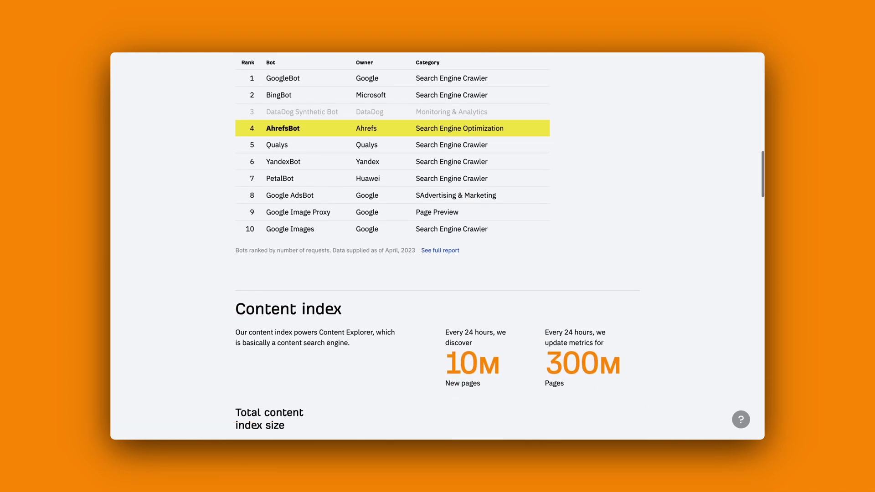
{"action": "scroll", "coordinate": [437, 246], "scroll_direction": "down", "scroll_amount": 10}
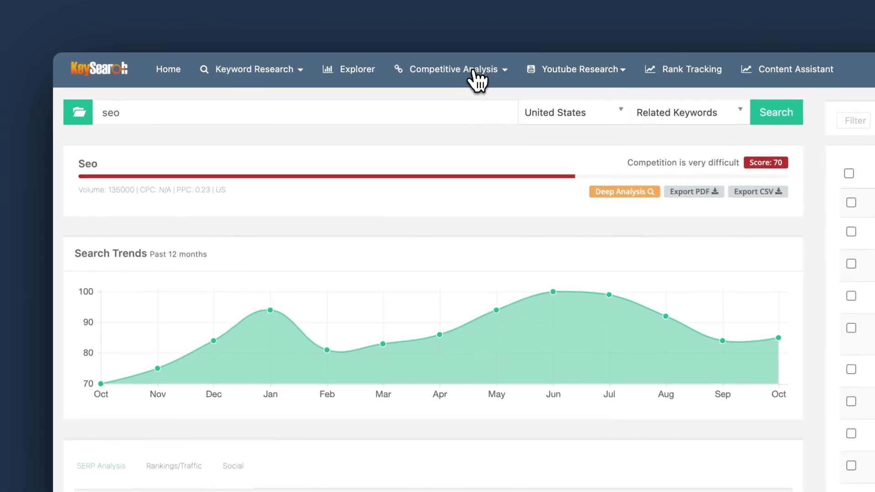
Step: Run a Competitor Gap search for ahrefs.com and semrush.com, excluding your own site
{"action": "left_click", "coordinate": [356, 65]}
{"action": "left_click", "coordinate": [448, 262]}
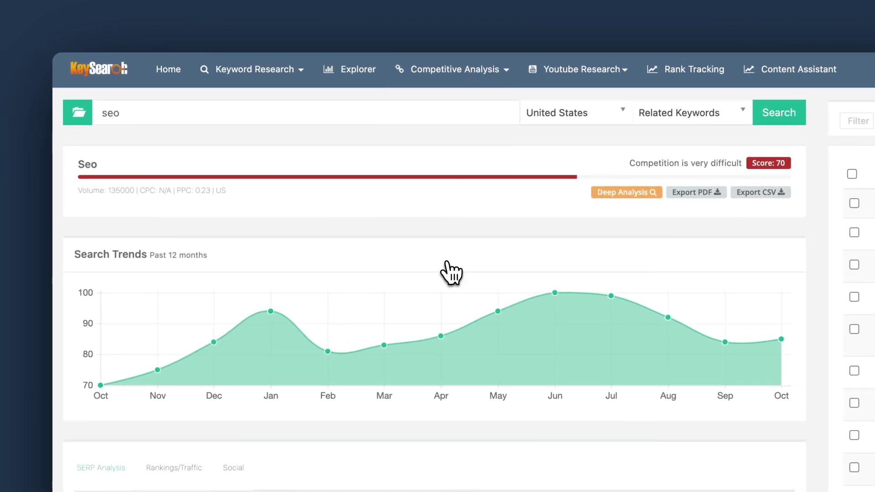
{"action": "left_click", "coordinate": [164, 169]}
{"action": "type", "text": "a"}
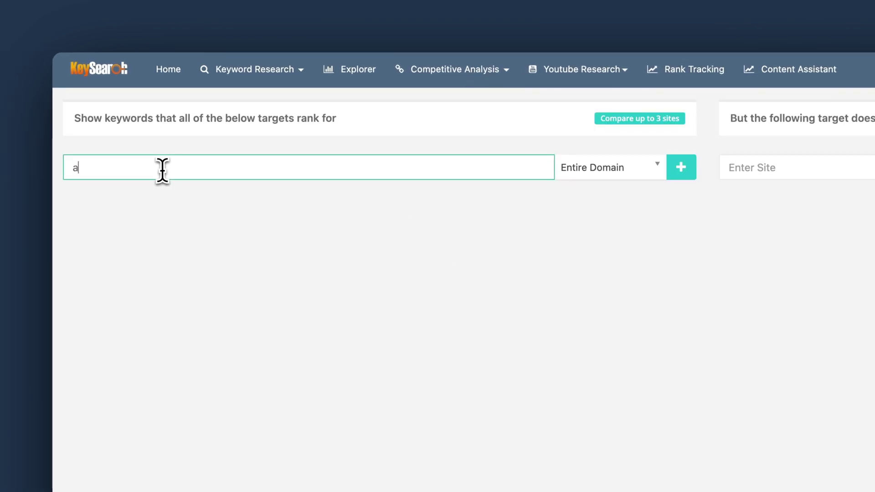
{"action": "type", "text": "hrefs.com"}
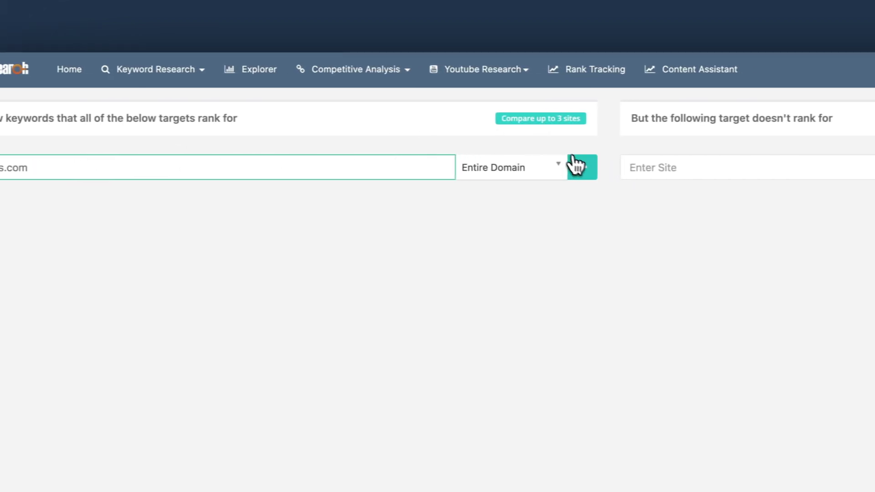
{"action": "left_click", "coordinate": [681, 166]}
{"action": "type", "text": "semrush.c"}
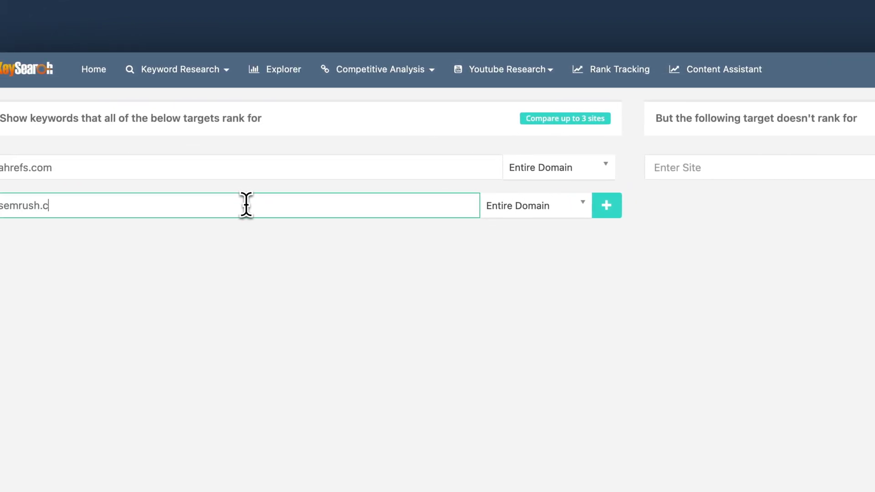
{"action": "left_click", "coordinate": [798, 167]}
{"action": "type", "text": "phi"}
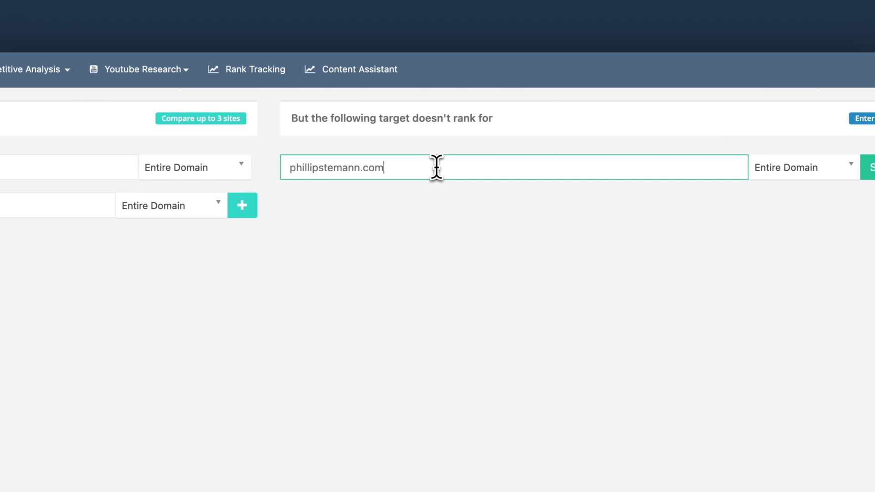
{"action": "type", "text": "llipstemann.com"}
{"action": "left_click", "coordinate": [848, 167]}
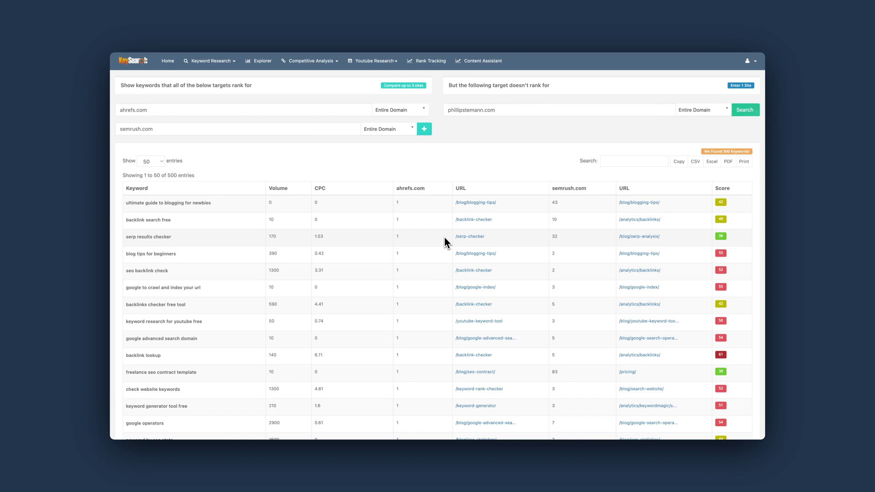
Step: Sort the 500 shared keywords by Score, putting easy ones like link building haro first
{"action": "scroll", "coordinate": [540, 266], "scroll_direction": "down", "scroll_amount": 2}
{"action": "scroll", "coordinate": [540, 264], "scroll_direction": "up", "scroll_amount": 1}
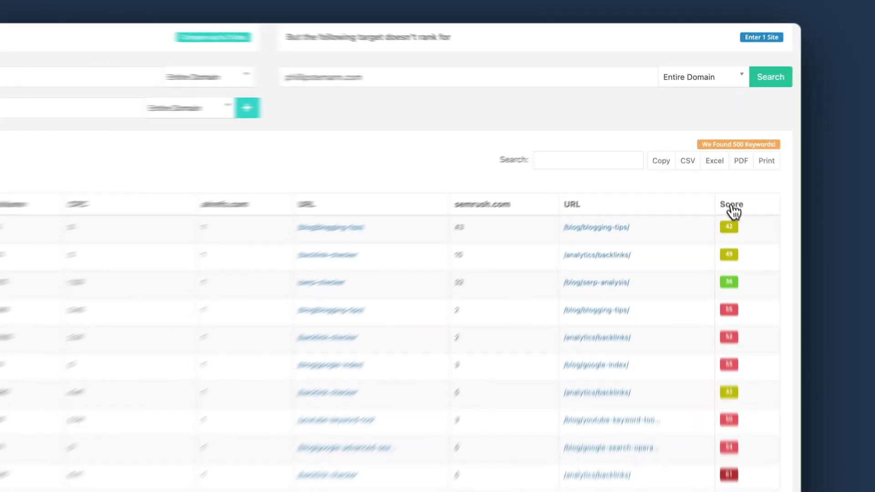
{"action": "left_click", "coordinate": [722, 164]}
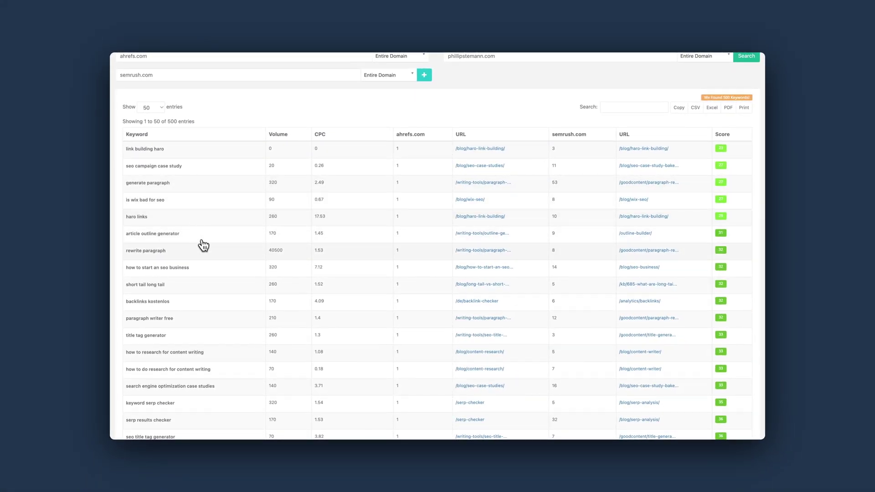
{"action": "scroll", "coordinate": [216, 279], "scroll_direction": "down", "scroll_amount": 5}
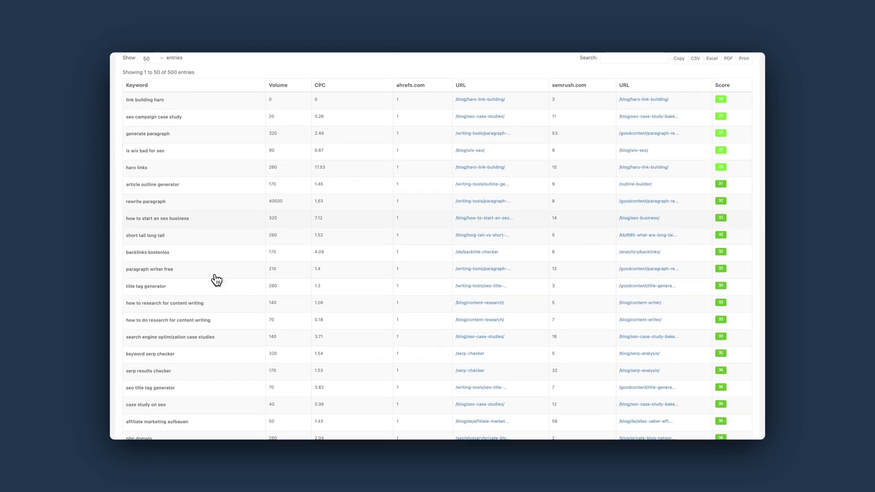
{"action": "scroll", "coordinate": [217, 280], "scroll_direction": "up", "scroll_amount": 2}
{"action": "scroll", "coordinate": [217, 280], "scroll_direction": "up", "scroll_amount": 2}
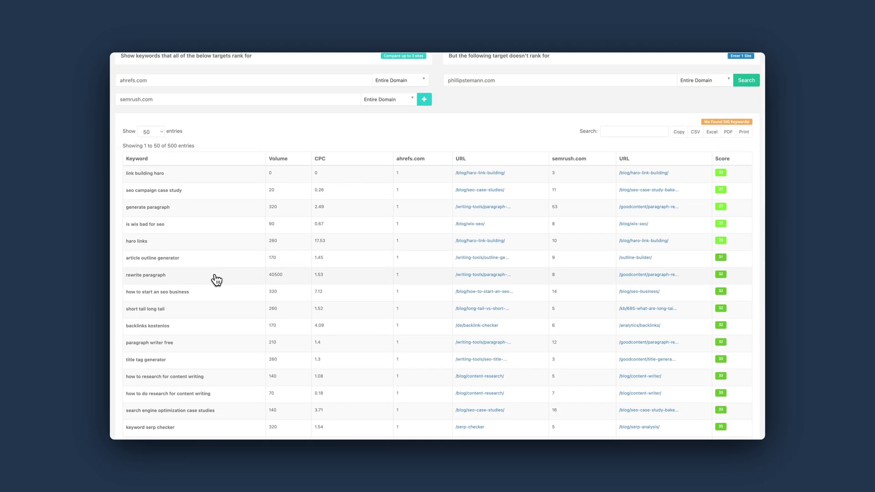
{"action": "scroll", "coordinate": [228, 246], "scroll_direction": "down", "scroll_amount": 1}
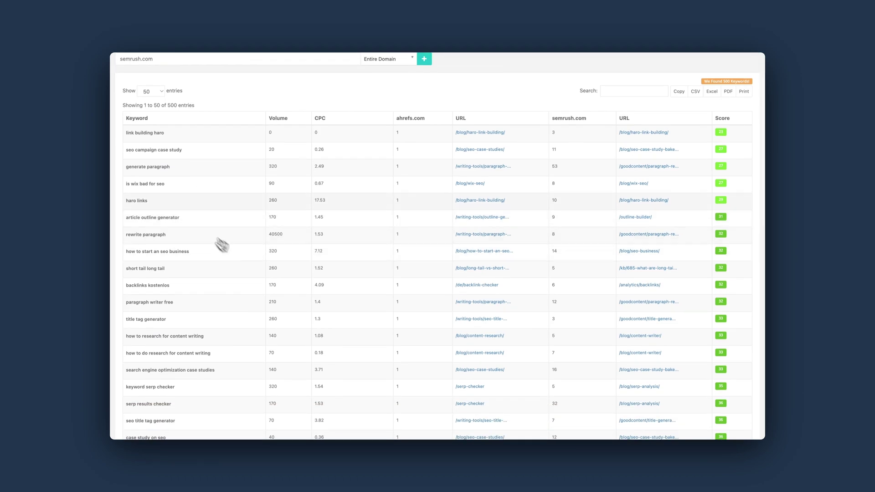
{"action": "scroll", "coordinate": [148, 207], "scroll_direction": "down", "scroll_amount": 1}
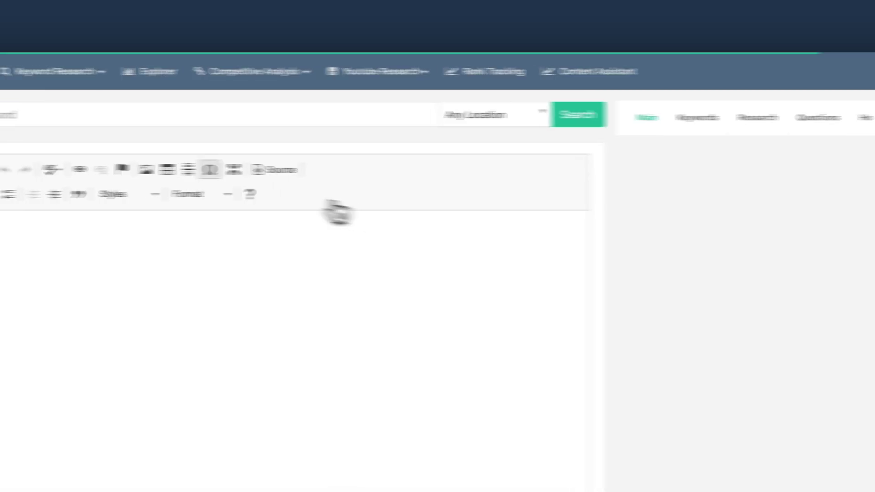
Step: Review the Must Words for haro links, then show its related and top URL keywords
{"action": "left_click", "coordinate": [271, 118]}
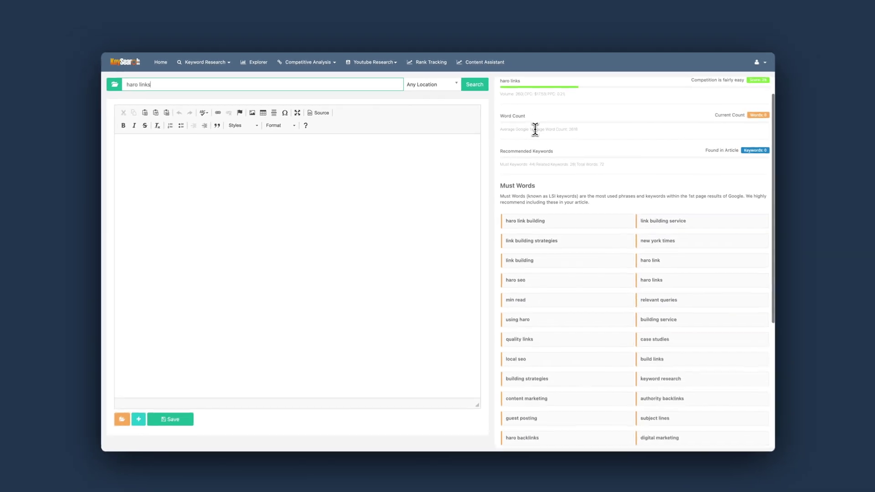
{"action": "scroll", "coordinate": [535, 129], "scroll_direction": "down", "scroll_amount": 2}
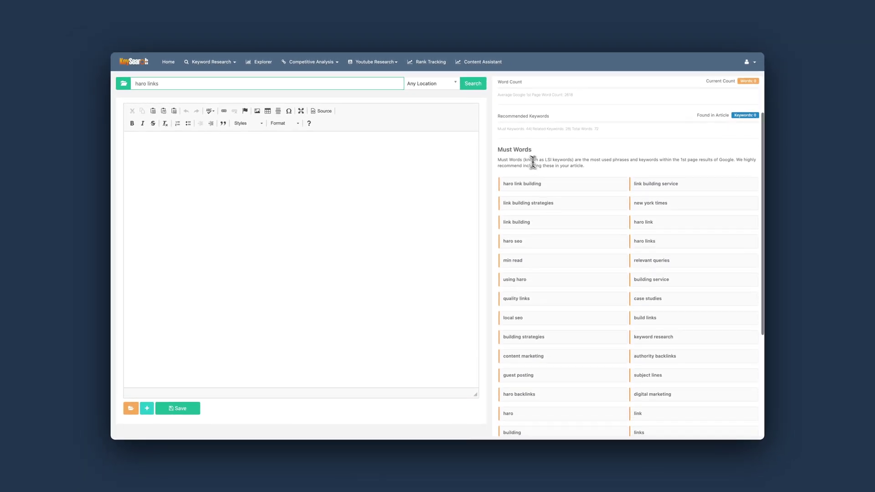
{"action": "scroll", "coordinate": [528, 151], "scroll_direction": "down", "scroll_amount": 5}
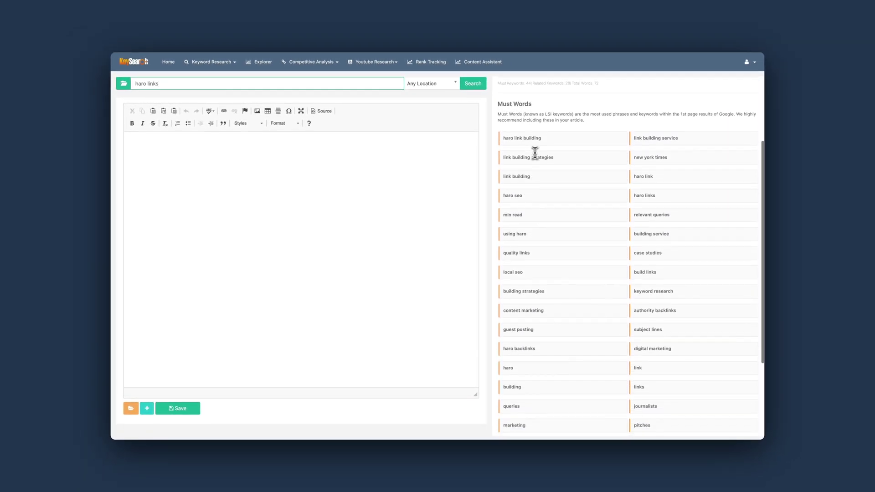
{"action": "scroll", "coordinate": [536, 154], "scroll_direction": "up", "scroll_amount": 10}
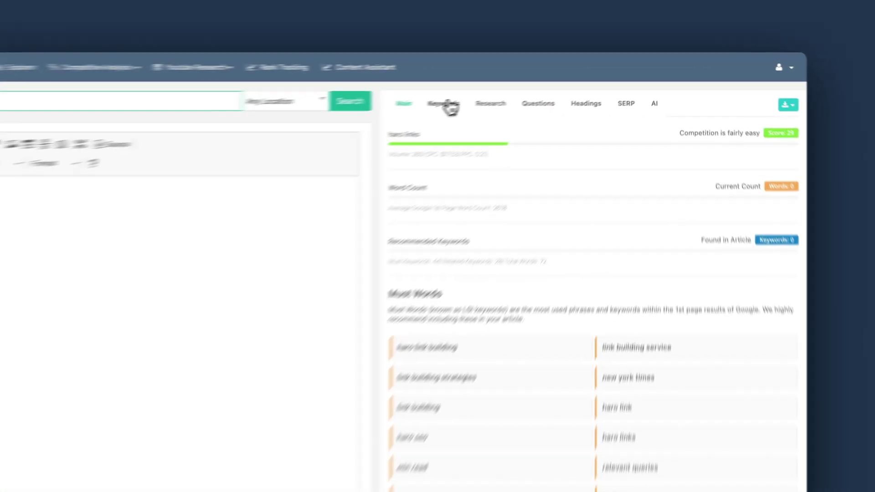
{"action": "left_click", "coordinate": [533, 87]}
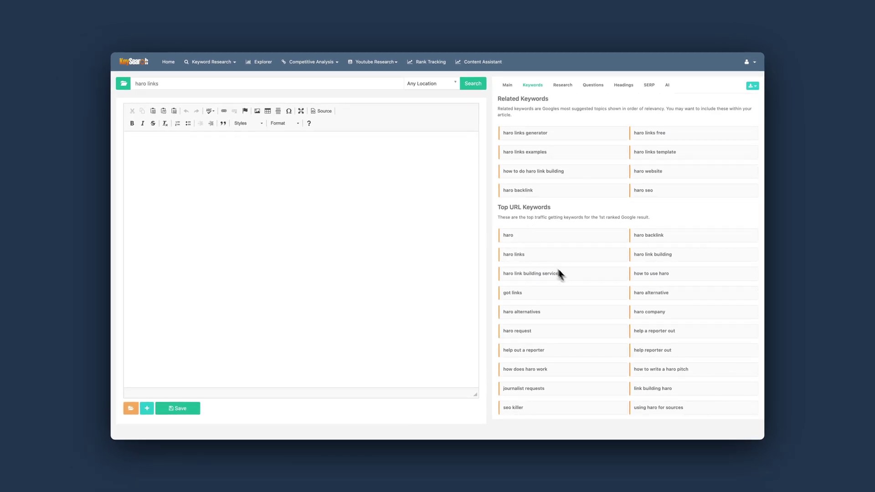
Step: Browse the content snippets and people-also-ask questions for haro links
{"action": "left_click", "coordinate": [564, 89]}
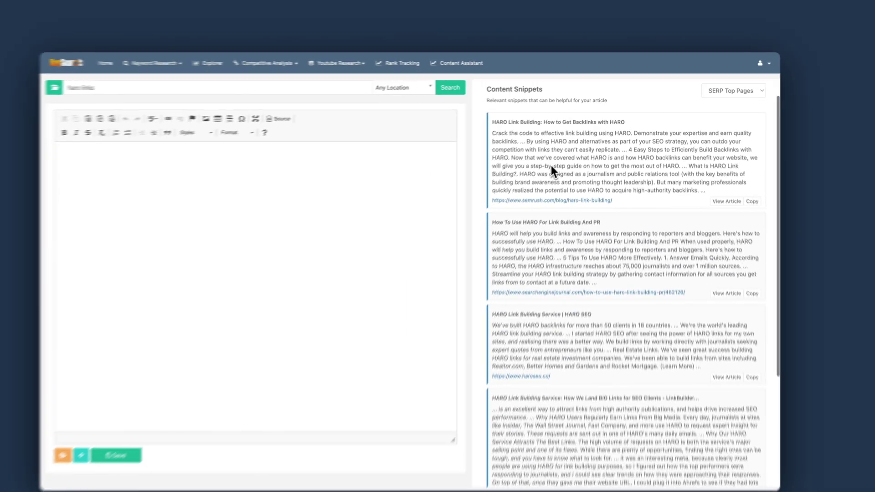
{"action": "scroll", "coordinate": [479, 252], "scroll_direction": "down", "scroll_amount": 3}
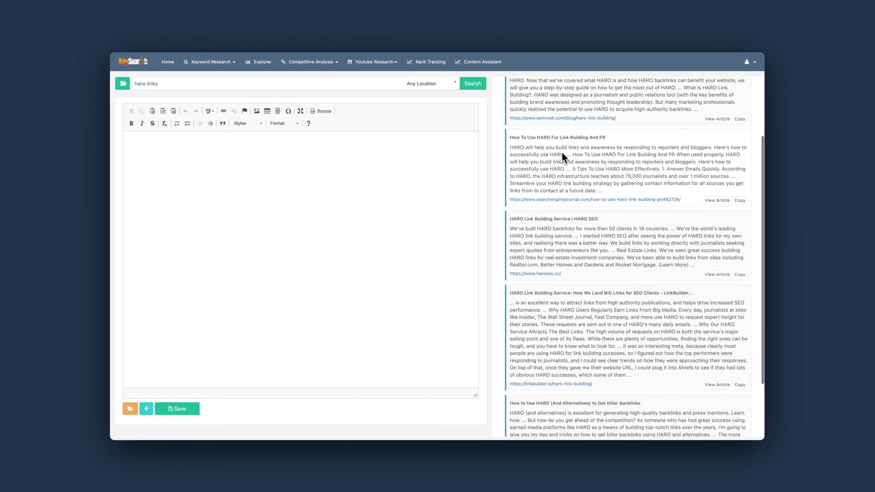
{"action": "scroll", "coordinate": [562, 152], "scroll_direction": "up", "scroll_amount": 3}
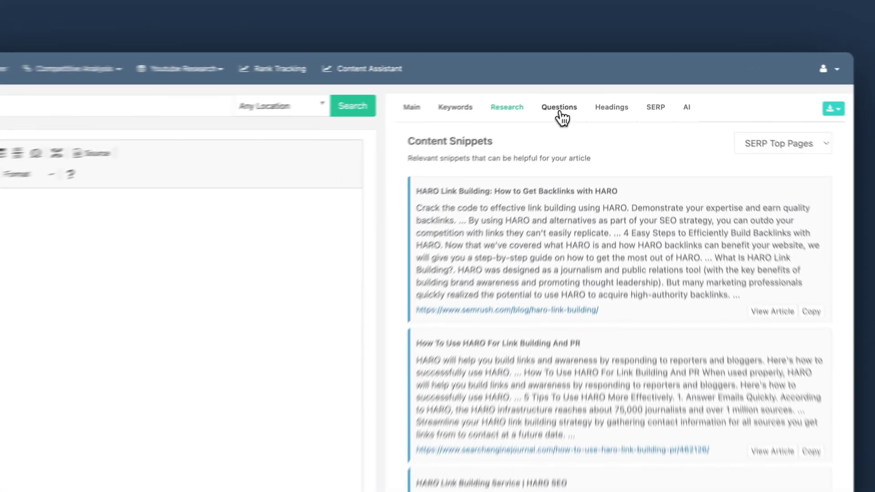
{"action": "left_click", "coordinate": [593, 85]}
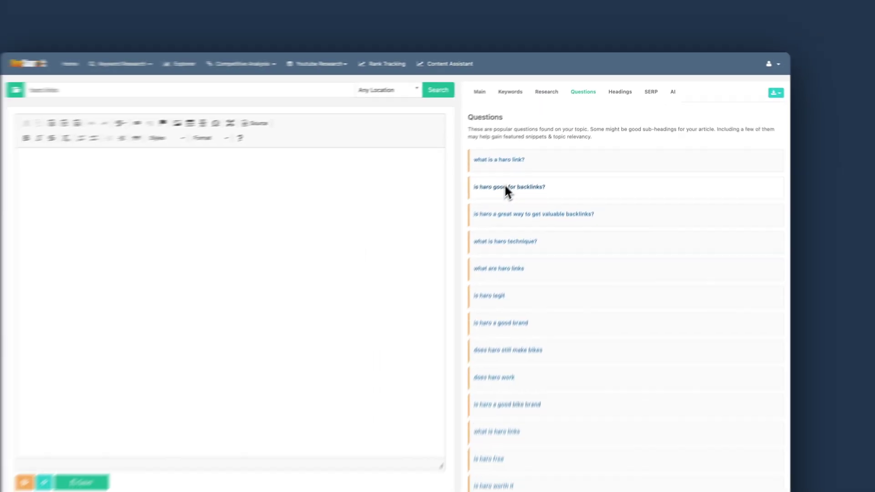
{"action": "scroll", "coordinate": [538, 223], "scroll_direction": "down", "scroll_amount": 2}
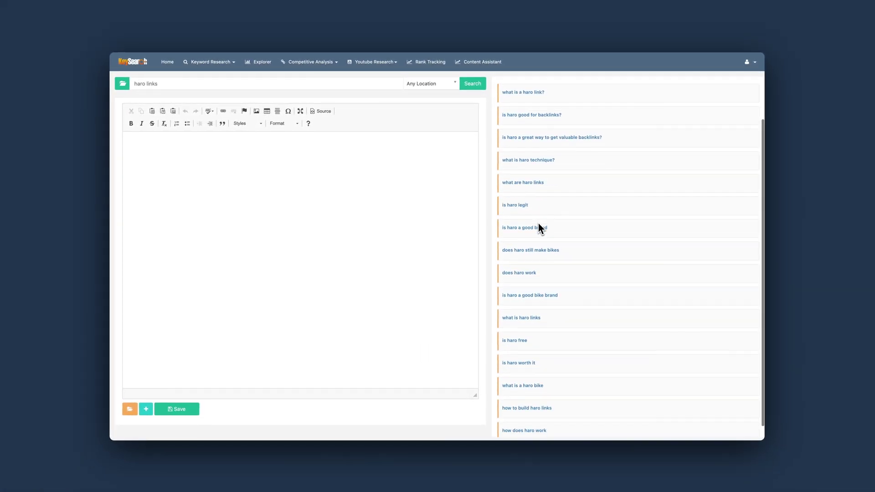
{"action": "scroll", "coordinate": [538, 224], "scroll_direction": "up", "scroll_amount": 3}
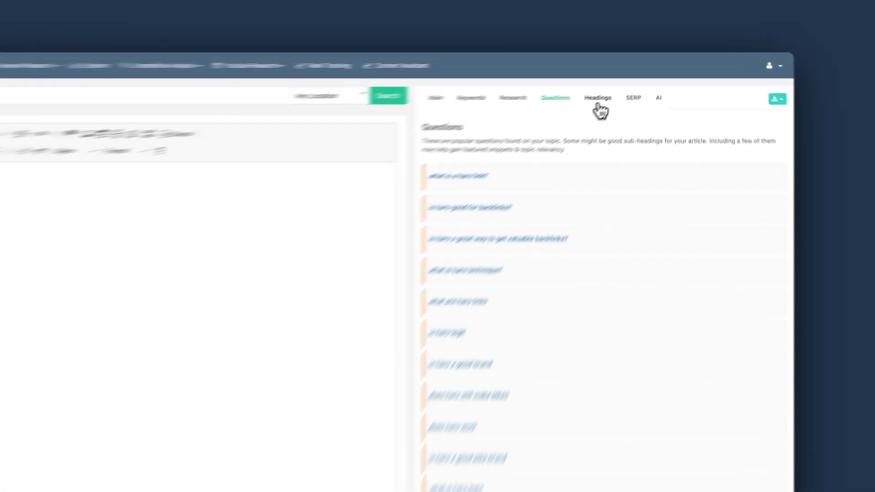
Step: Review the H1/H2 headings and Google's first-page Top Pages with their word counts
{"action": "left_click", "coordinate": [597, 101]}
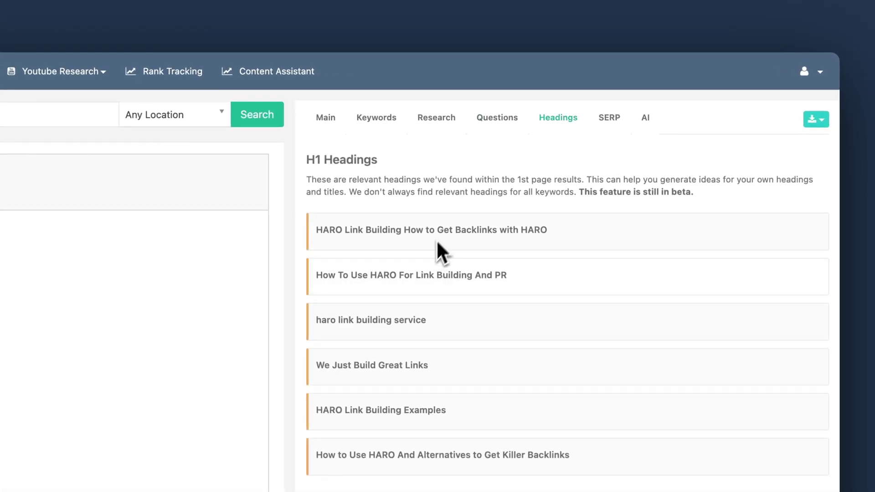
{"action": "scroll", "coordinate": [436, 246], "scroll_direction": "down", "scroll_amount": 5}
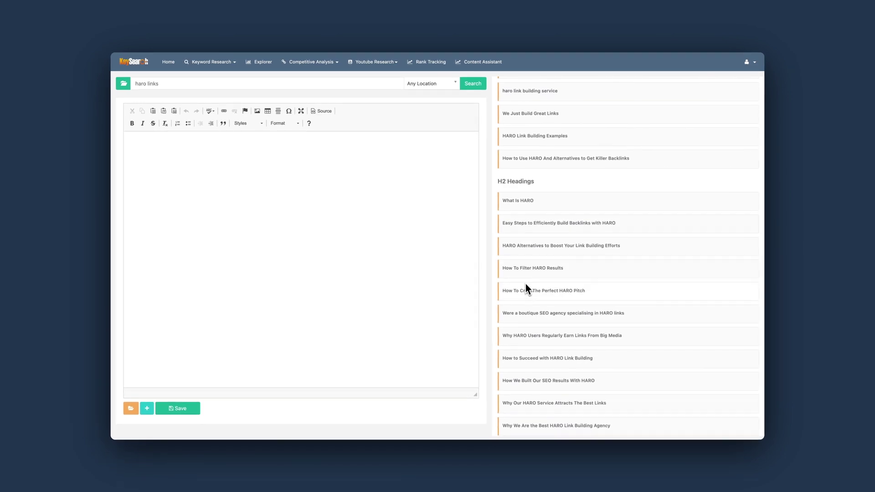
{"action": "scroll", "coordinate": [526, 287], "scroll_direction": "down", "scroll_amount": 5}
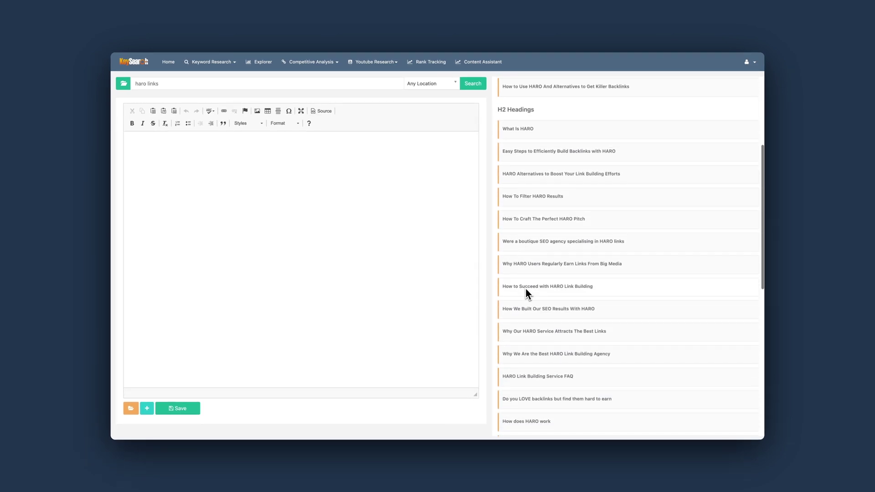
{"action": "scroll", "coordinate": [526, 294], "scroll_direction": "up", "scroll_amount": 10}
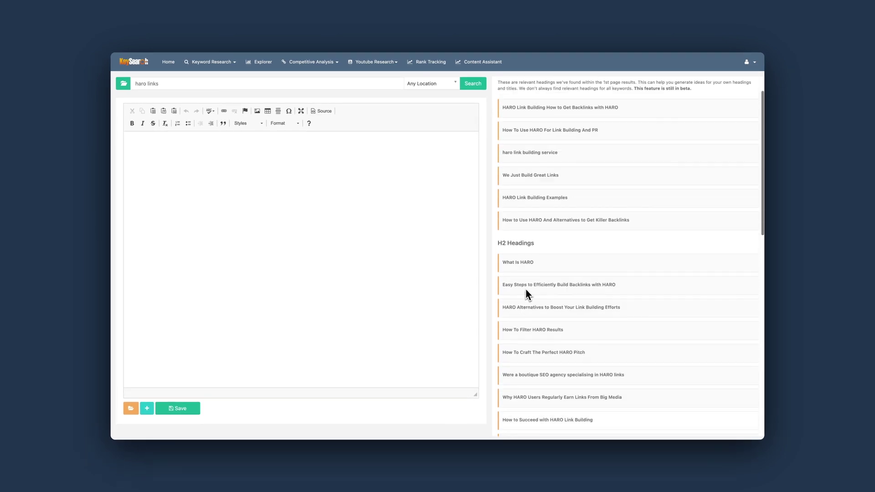
{"action": "left_click", "coordinate": [649, 87]}
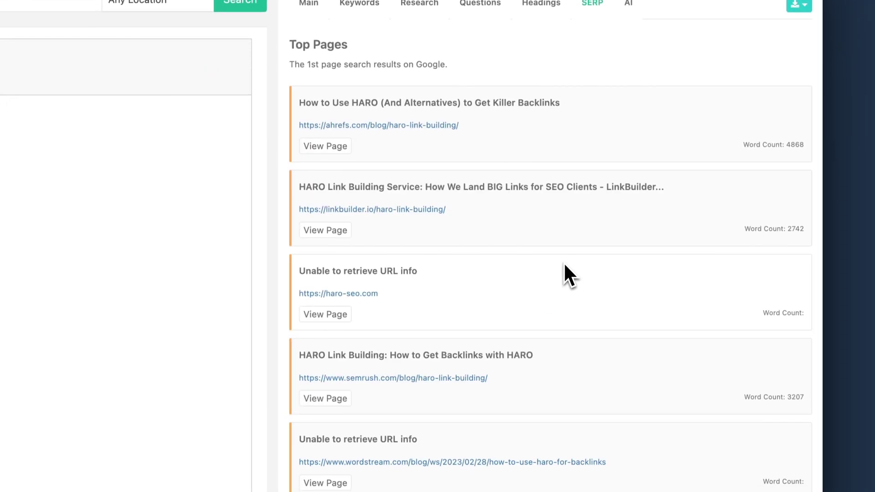
{"action": "scroll", "coordinate": [563, 261], "scroll_direction": "down", "scroll_amount": 1}
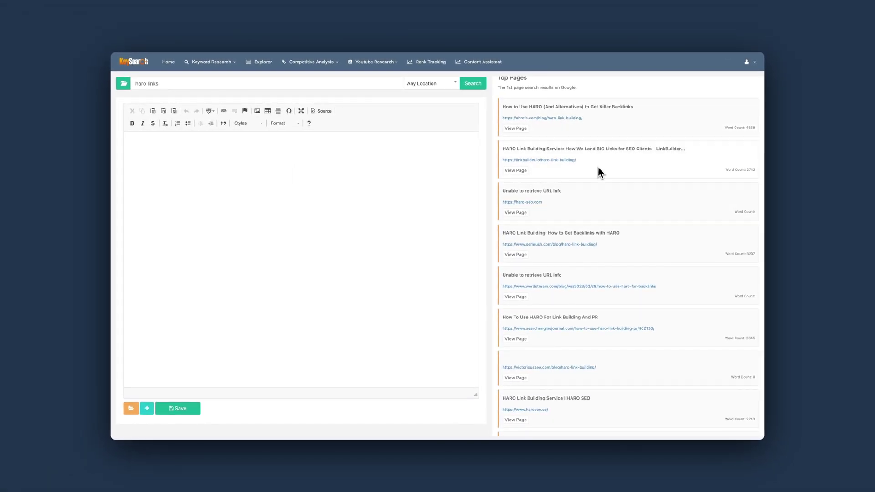
{"action": "scroll", "coordinate": [601, 173], "scroll_direction": "down", "scroll_amount": 1}
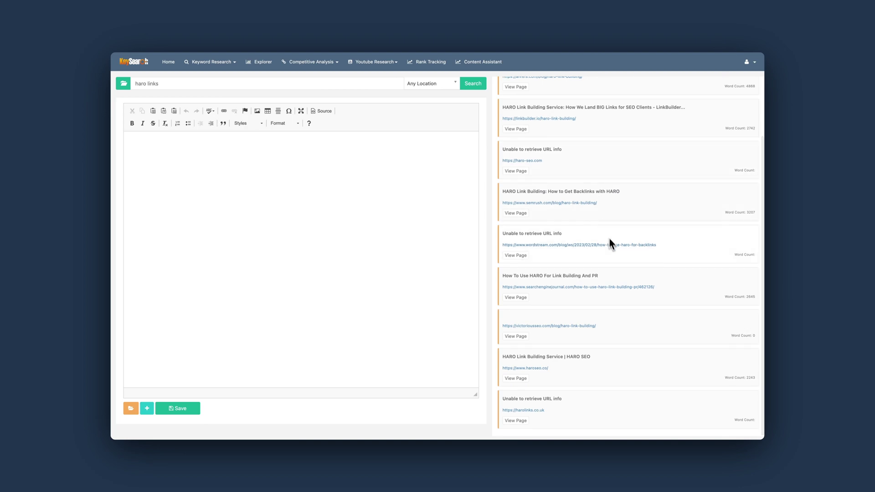
{"action": "scroll", "coordinate": [614, 264], "scroll_direction": "up", "scroll_amount": 3}
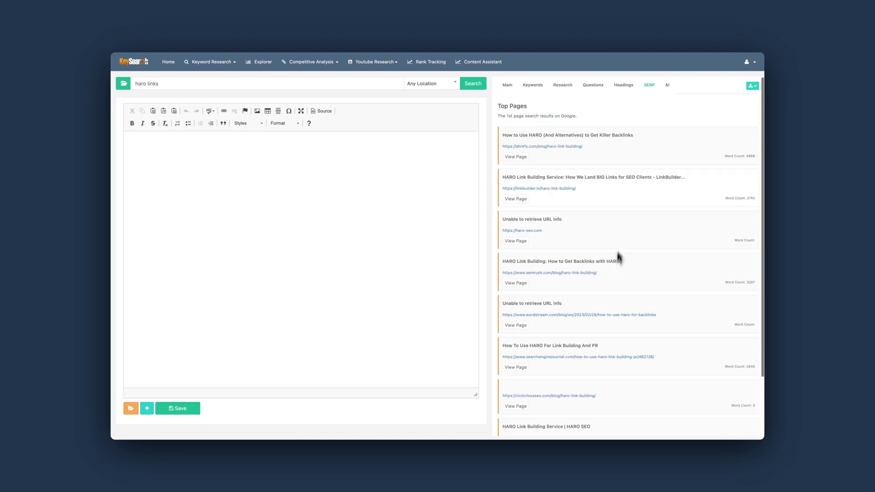
Step: Expand the AI tab's Create An Article Outline to review the AI Writer
{"action": "left_click", "coordinate": [665, 87]}
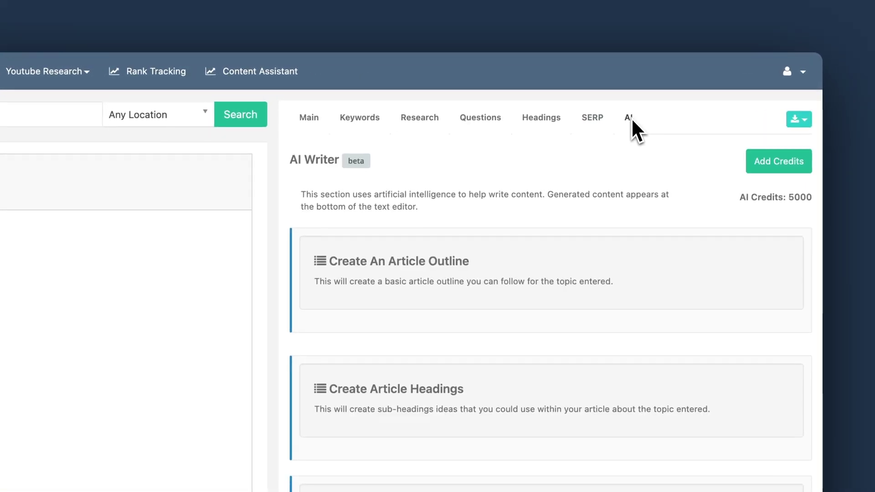
{"action": "left_click", "coordinate": [435, 264]}
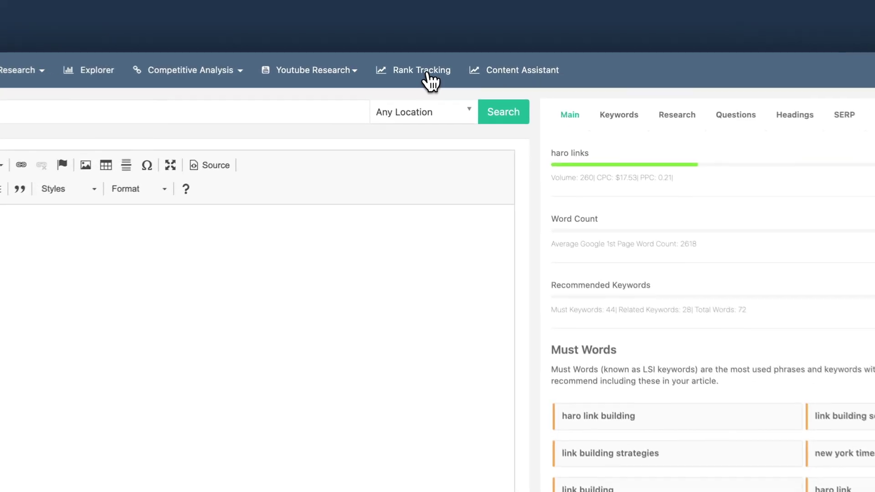
Step: Go to Rank Tracking and open, then close, the manual add-keywords form
{"action": "left_click", "coordinate": [428, 71]}
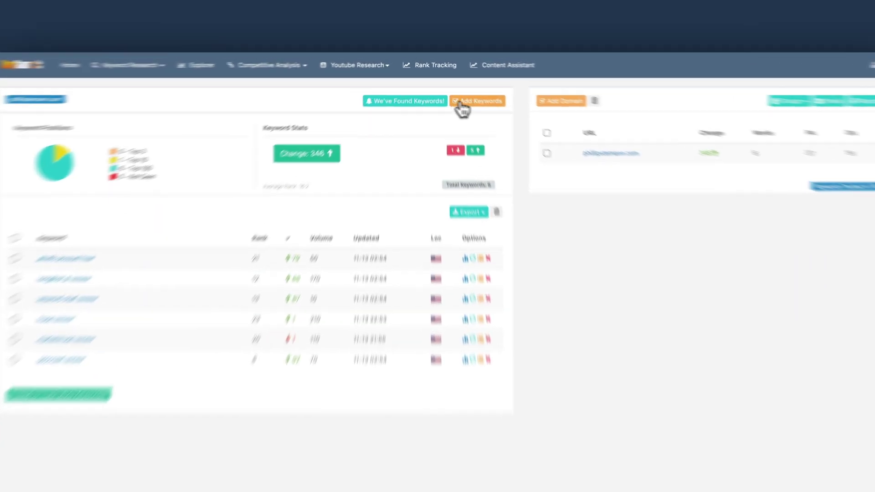
{"action": "left_click", "coordinate": [461, 87]}
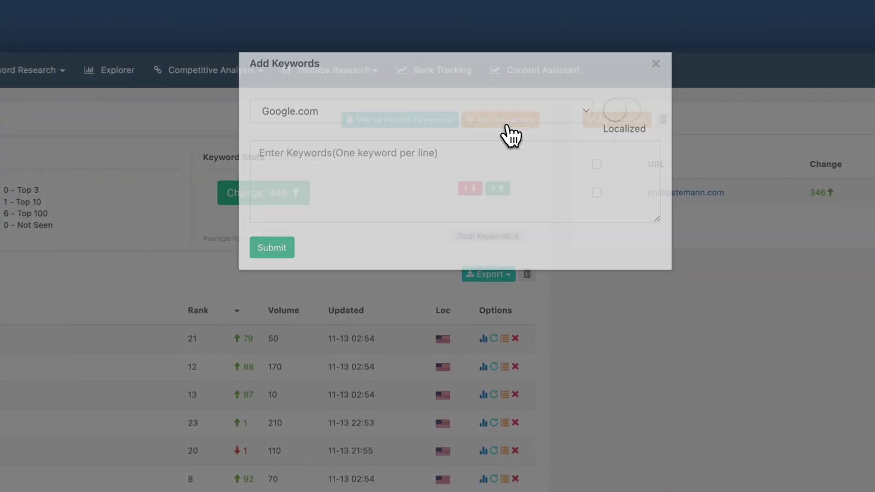
{"action": "left_click", "coordinate": [398, 130]}
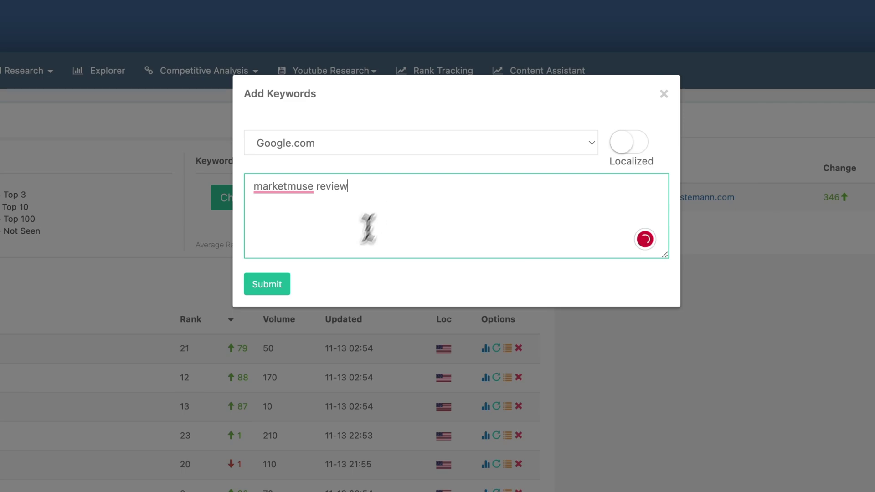
{"action": "left_click", "coordinate": [663, 94]}
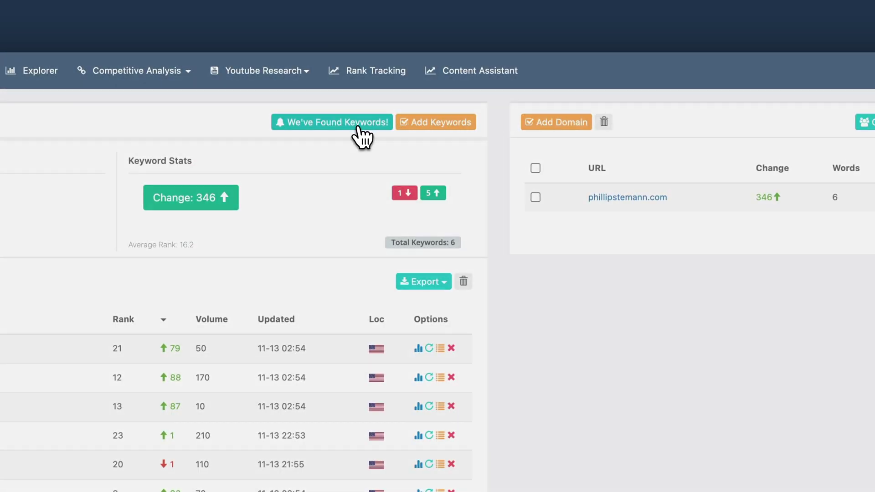
Step: Add found keywords like bramework review, labrika seo and neuron writer review, then refresh their ranks
{"action": "left_click", "coordinate": [358, 129]}
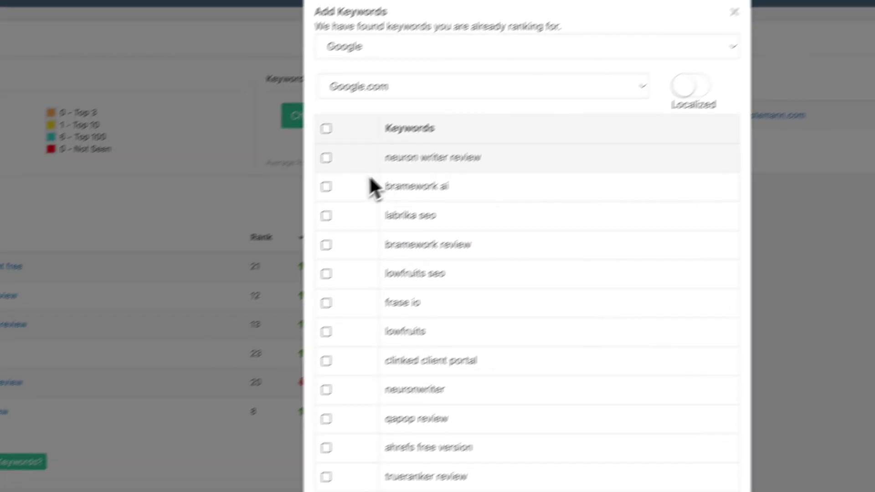
{"action": "left_click", "coordinate": [326, 157]}
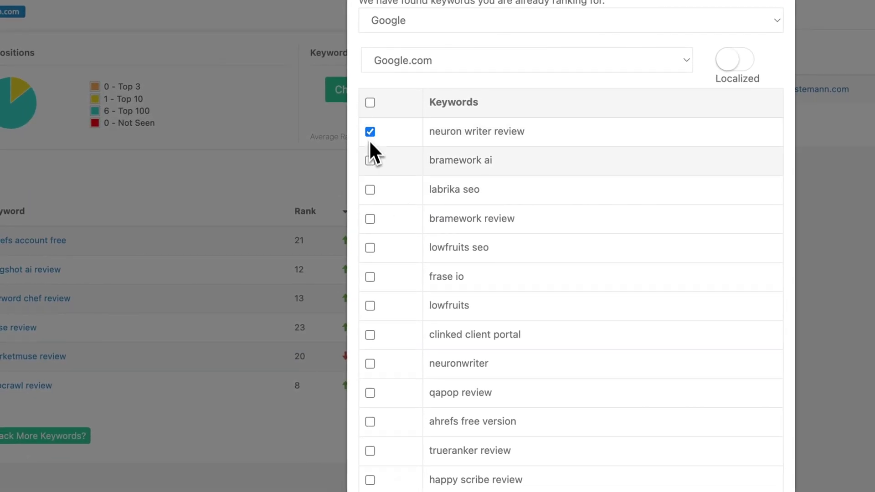
{"action": "left_click", "coordinate": [370, 161]}
{"action": "left_click", "coordinate": [370, 189]}
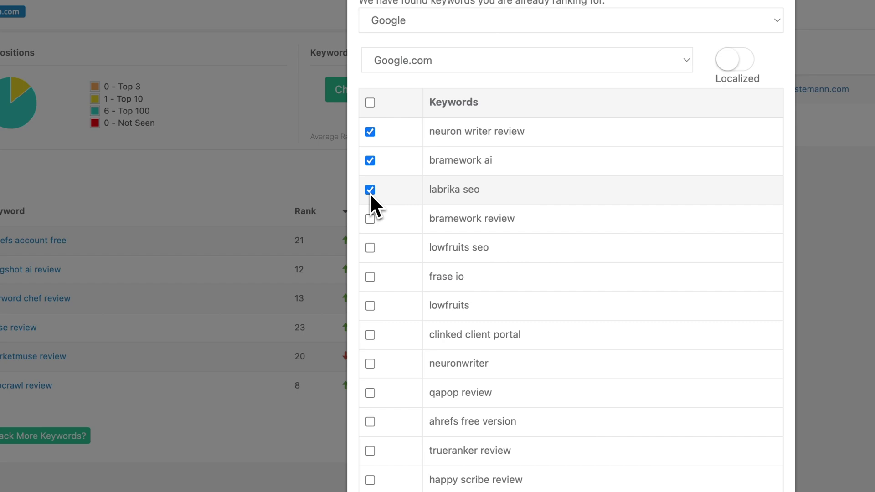
{"action": "left_click", "coordinate": [370, 220]}
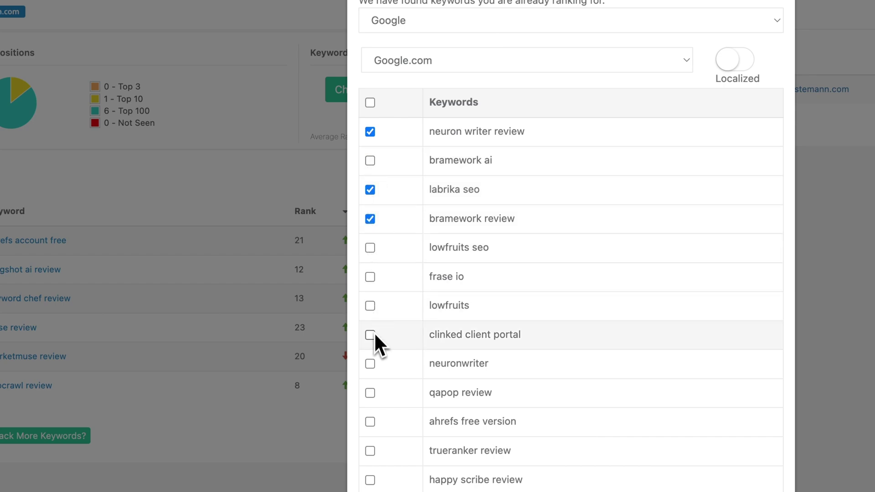
{"action": "scroll", "coordinate": [374, 362], "scroll_direction": "down", "scroll_amount": 5}
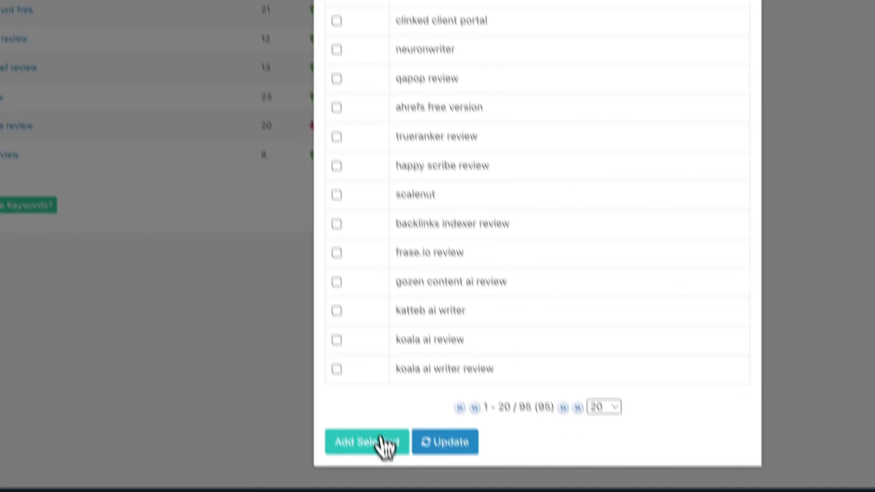
{"action": "left_click", "coordinate": [379, 439]}
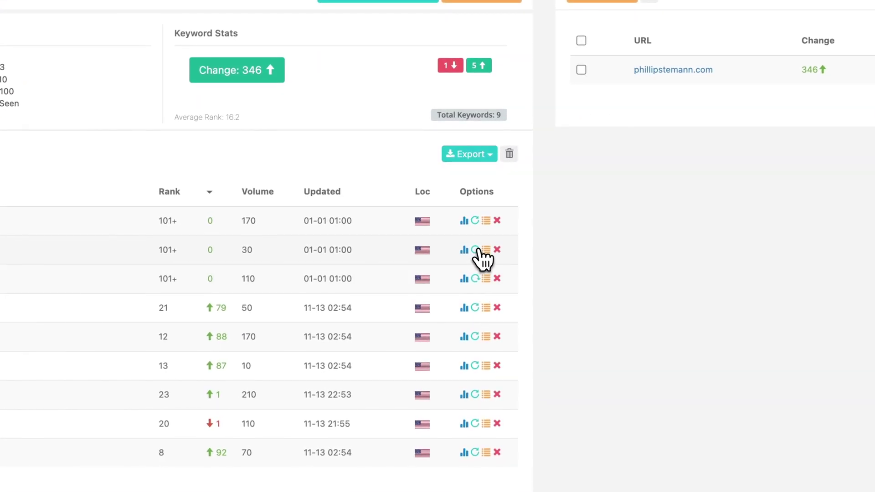
{"action": "left_click", "coordinate": [475, 220]}
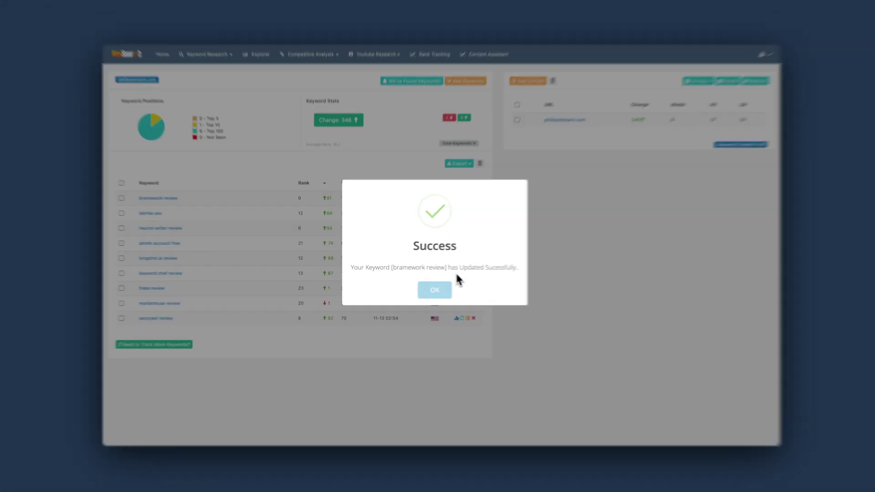
{"action": "left_click", "coordinate": [424, 394]}
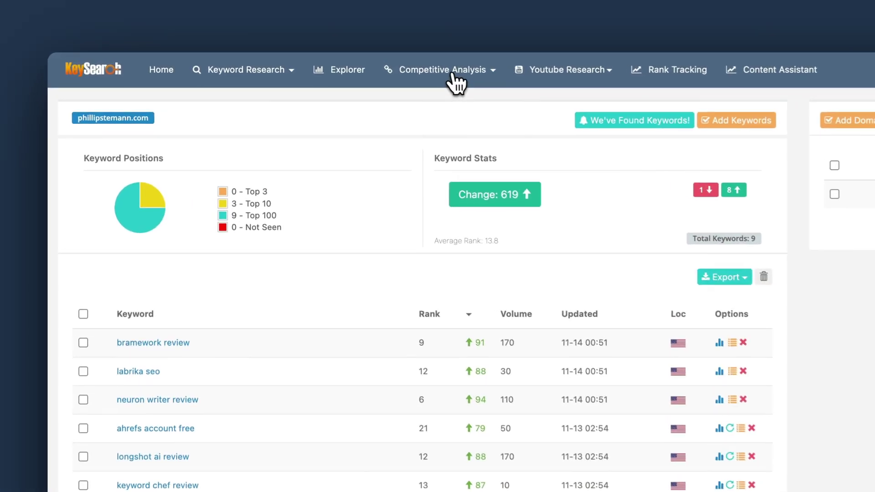
Step: Open the Site Audit for your site and scroll through its issue list
{"action": "left_click", "coordinate": [311, 61]}
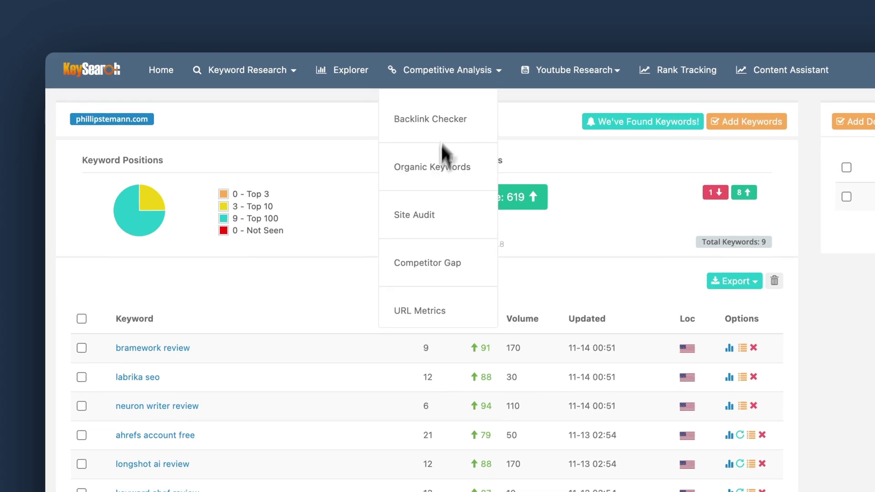
{"action": "left_click", "coordinate": [432, 216]}
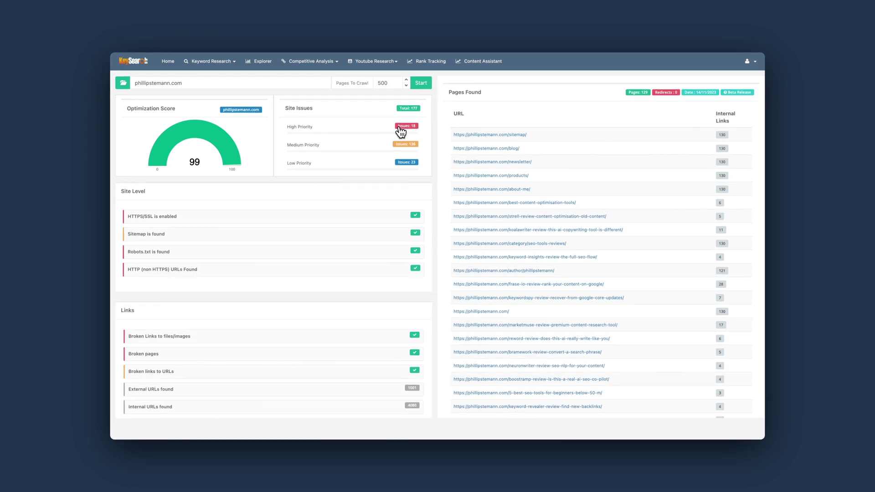
{"action": "scroll", "coordinate": [322, 203], "scroll_direction": "down", "scroll_amount": 5}
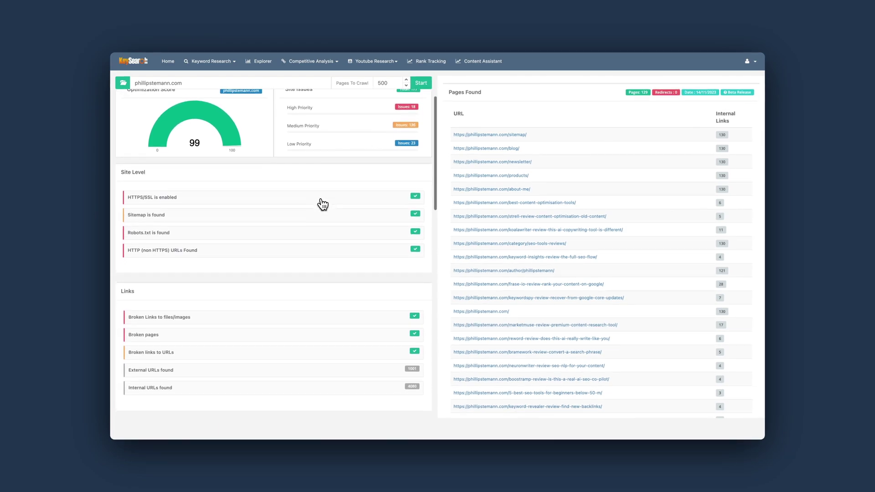
{"action": "scroll", "coordinate": [323, 204], "scroll_direction": "down", "scroll_amount": 6}
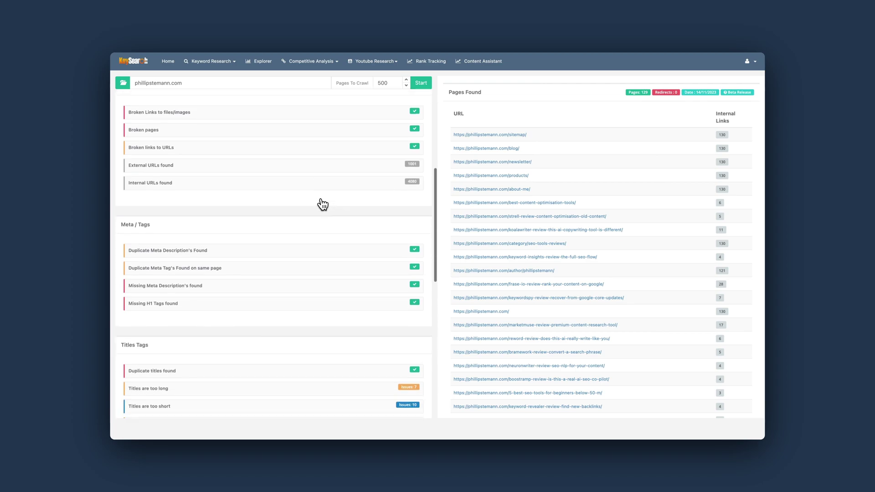
{"action": "scroll", "coordinate": [323, 204], "scroll_direction": "down", "scroll_amount": 1}
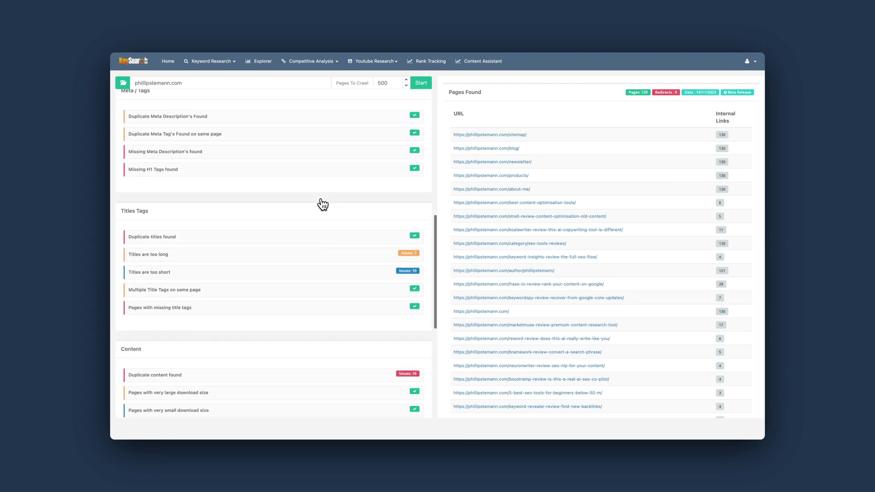
Step: Inspect the pages with too-short titles and the 16 duplicate-content pages
{"action": "left_click", "coordinate": [153, 254]}
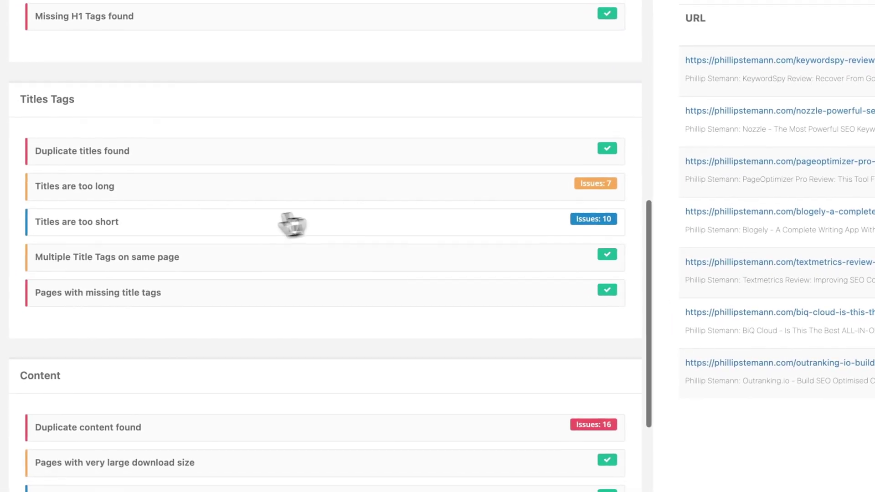
{"action": "scroll", "coordinate": [416, 311], "scroll_direction": "down", "scroll_amount": 5}
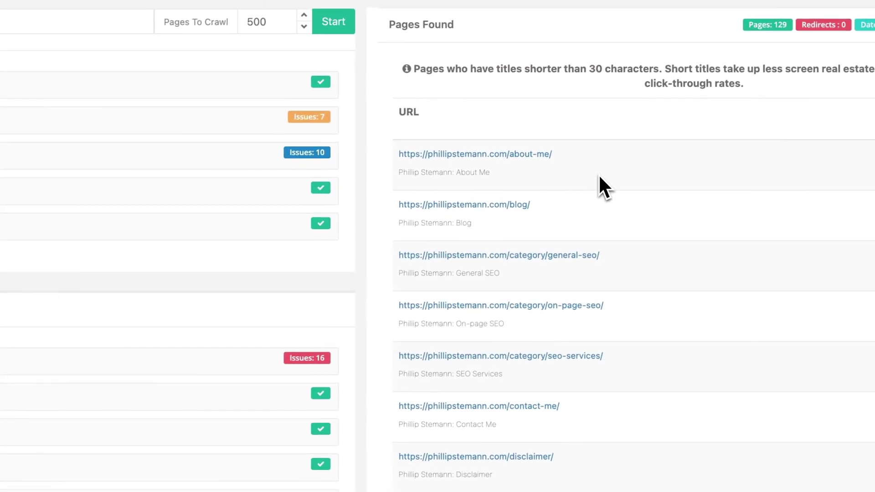
{"action": "left_click", "coordinate": [105, 357]}
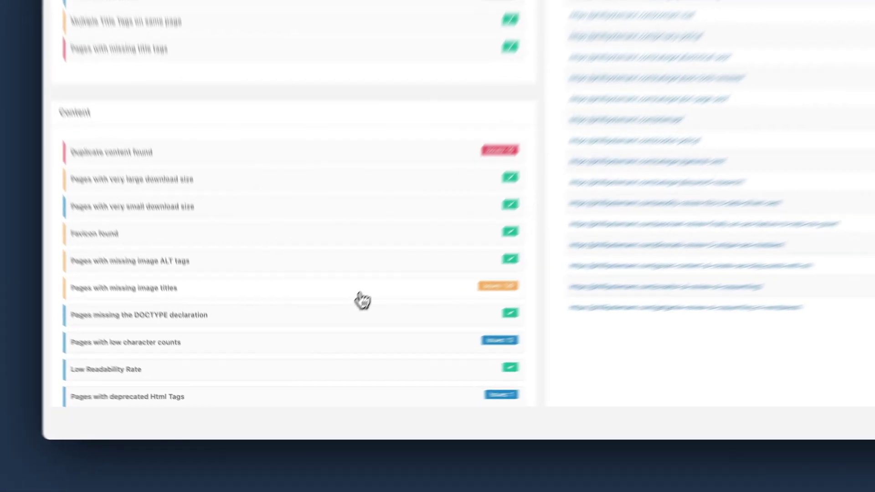
{"action": "scroll", "coordinate": [400, 261], "scroll_direction": "down", "scroll_amount": 4}
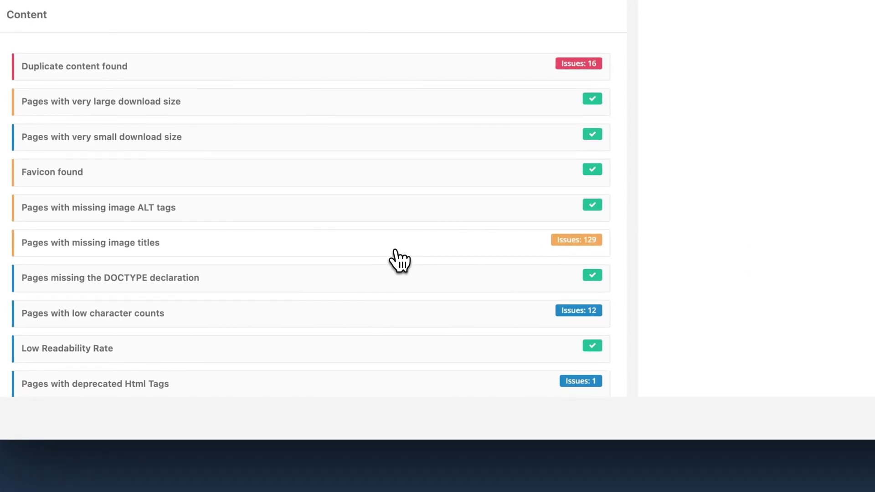
{"action": "scroll", "coordinate": [400, 260], "scroll_direction": "down", "scroll_amount": 2}
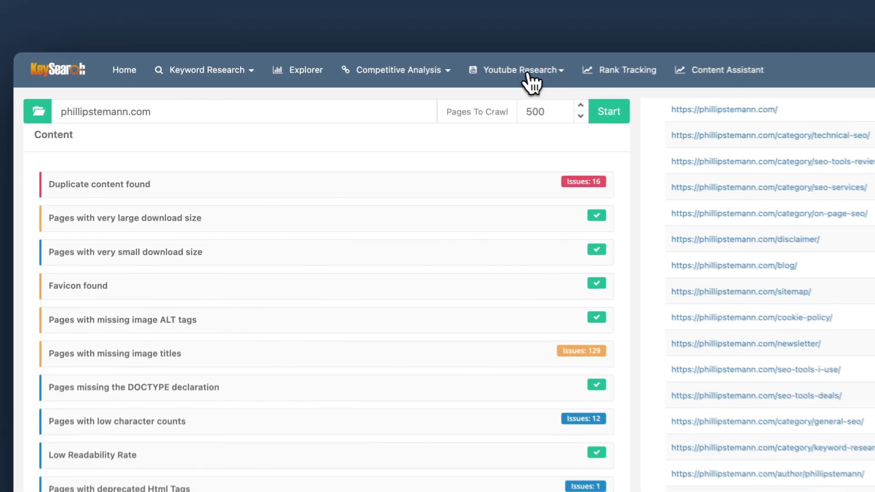
Step: Run a YouTube keyword search for 'seo' and review the trend chart and video stats
{"action": "left_click", "coordinate": [531, 82]}
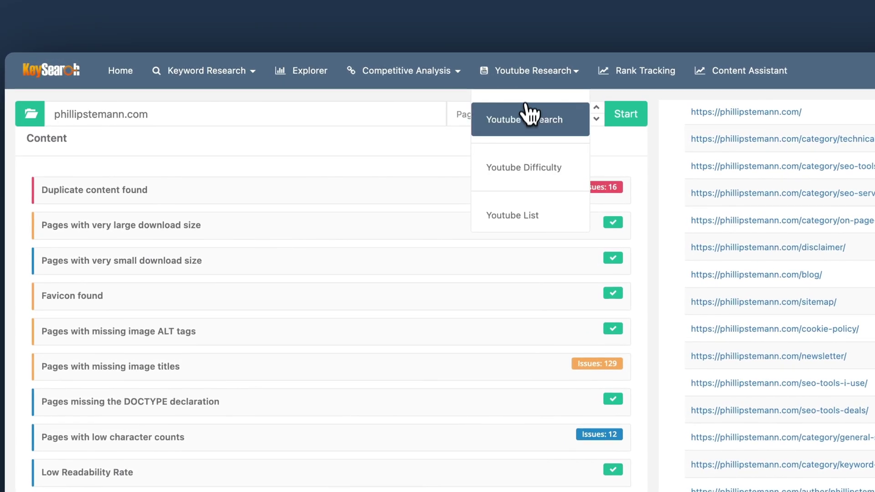
{"action": "left_click", "coordinate": [516, 119]}
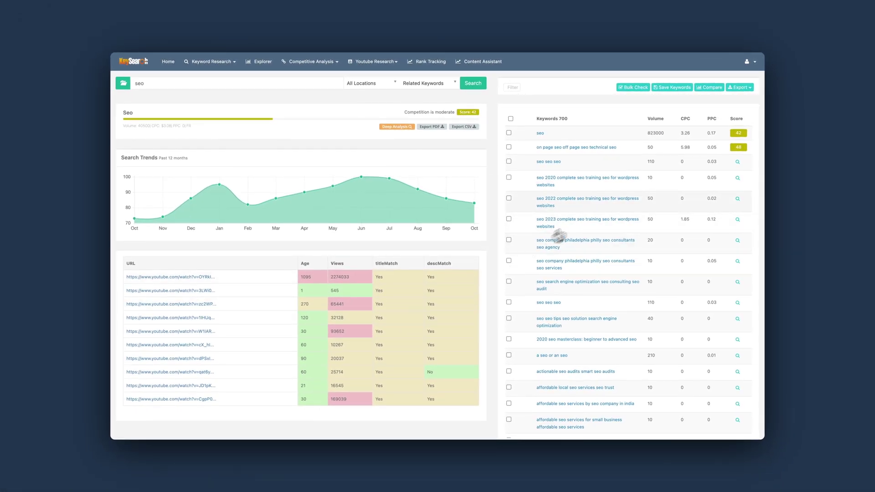
{"action": "scroll", "coordinate": [558, 236], "scroll_direction": "down", "scroll_amount": 3}
{"action": "scroll", "coordinate": [592, 215], "scroll_direction": "up", "scroll_amount": 3}
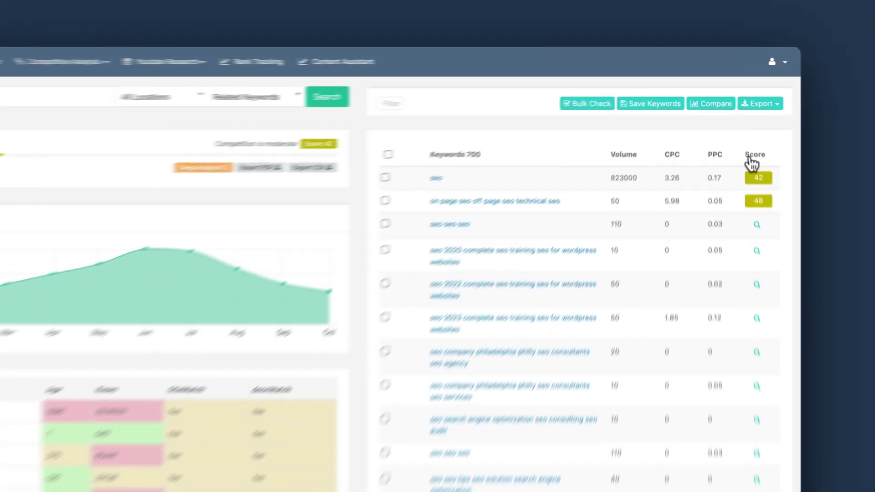
Step: Sort the YouTube keyword list by Score, ending with lowest first
{"action": "left_click", "coordinate": [753, 157]}
{"action": "left_click", "coordinate": [753, 157]}
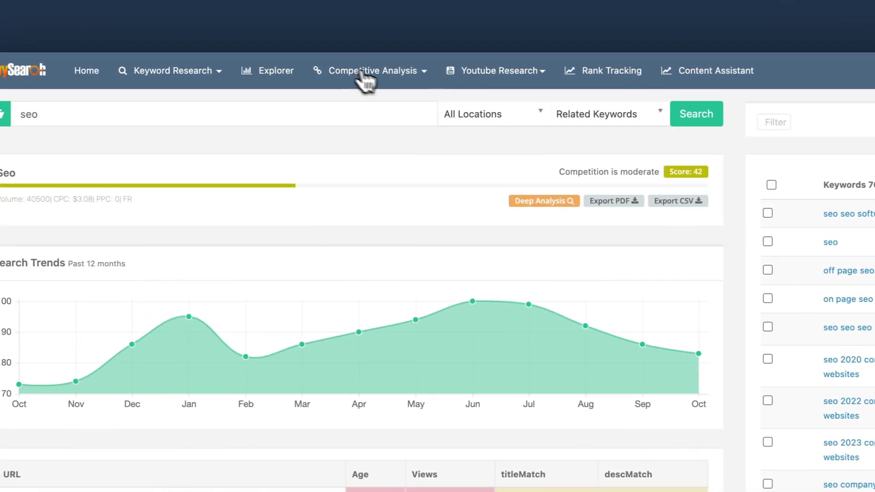
{"action": "left_click", "coordinate": [362, 72]}
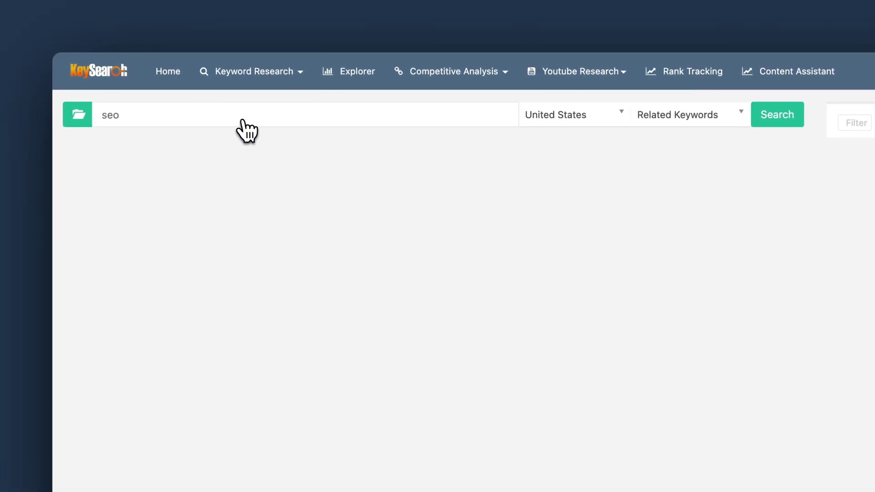
Step: Run the 'seo' keyword search for United States and browse the results
{"action": "key", "text": "Return"}
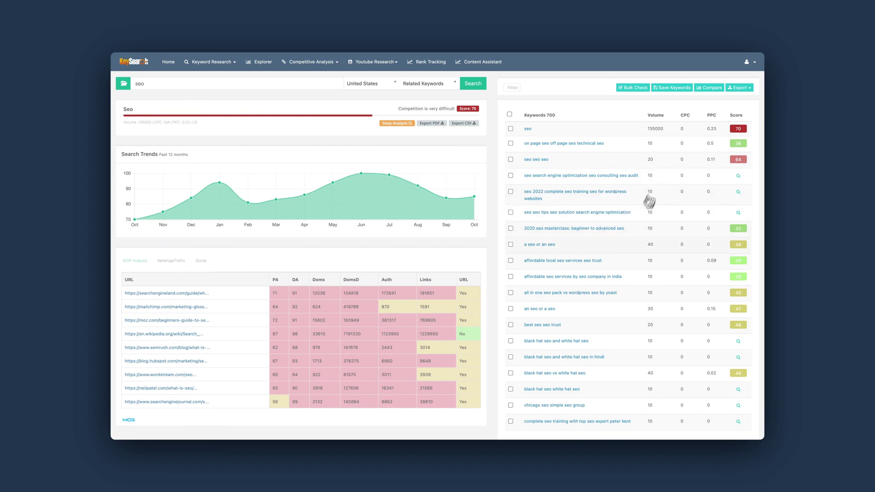
{"action": "scroll", "coordinate": [622, 260], "scroll_direction": "down", "scroll_amount": 5}
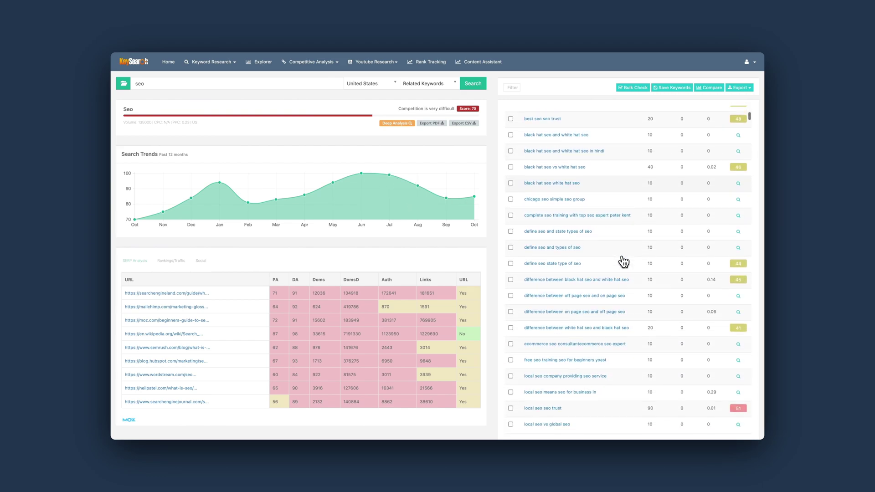
{"action": "scroll", "coordinate": [622, 258], "scroll_direction": "down", "scroll_amount": 1}
{"action": "scroll", "coordinate": [622, 258], "scroll_direction": "up", "scroll_amount": 1}
Step: Calculate scores for 'black hat seo white hat seo', 'chicago seo simple seo group' and 'complete seo training'
{"action": "left_click", "coordinate": [739, 164]}
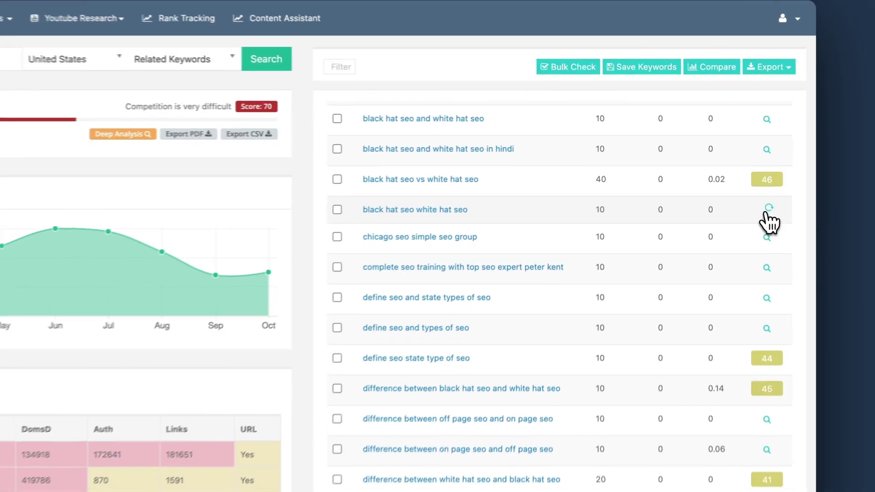
{"action": "left_click", "coordinate": [769, 237]}
{"action": "left_click", "coordinate": [770, 268]}
{"action": "scroll", "coordinate": [626, 277], "scroll_direction": "up", "scroll_amount": 1}
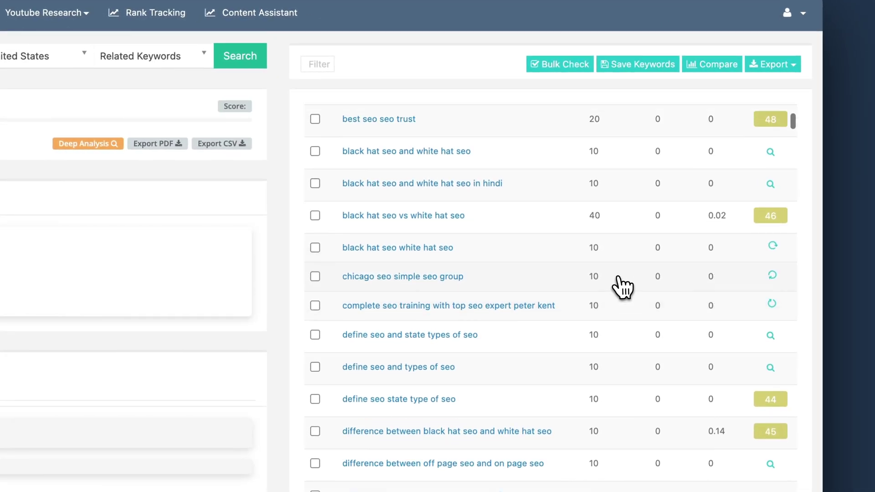
{"action": "scroll", "coordinate": [622, 287], "scroll_direction": "up", "scroll_amount": 8}
{"action": "scroll", "coordinate": [622, 287], "scroll_direction": "down", "scroll_amount": 5}
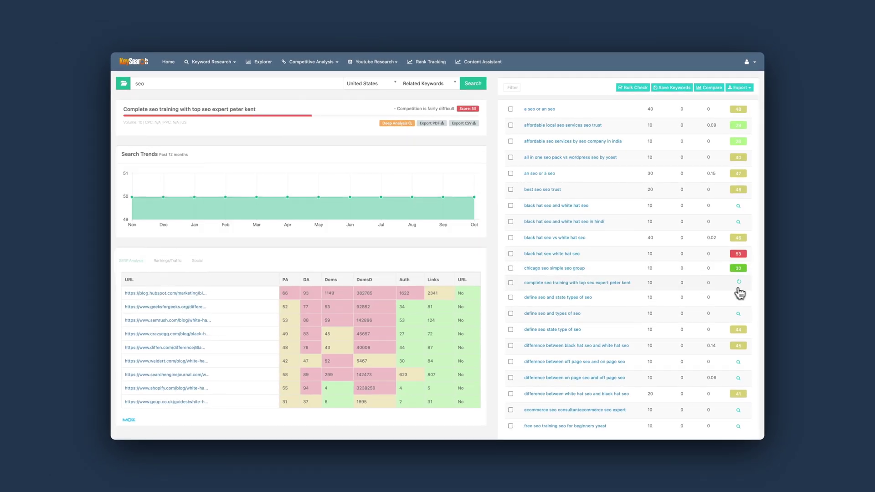
{"action": "scroll", "coordinate": [744, 288], "scroll_direction": "up", "scroll_amount": 4}
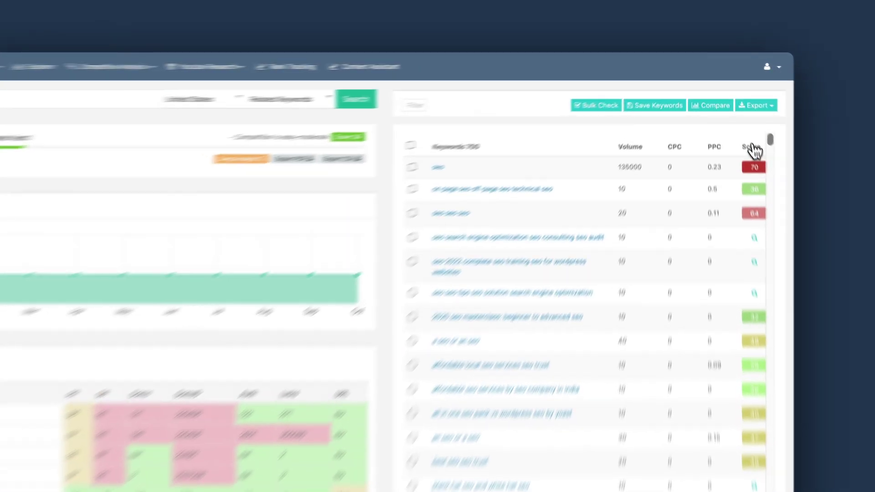
Step: Sort the keyword list by ascending score
{"action": "left_click", "coordinate": [736, 117]}
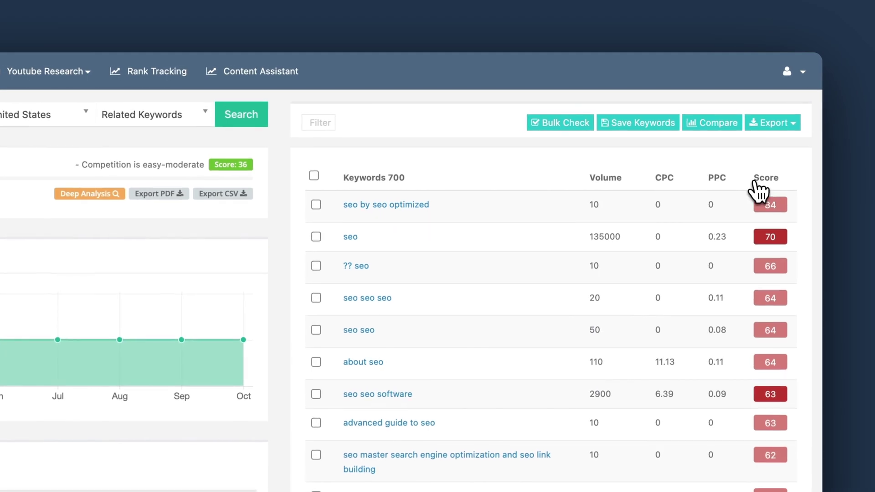
{"action": "left_click", "coordinate": [736, 117]}
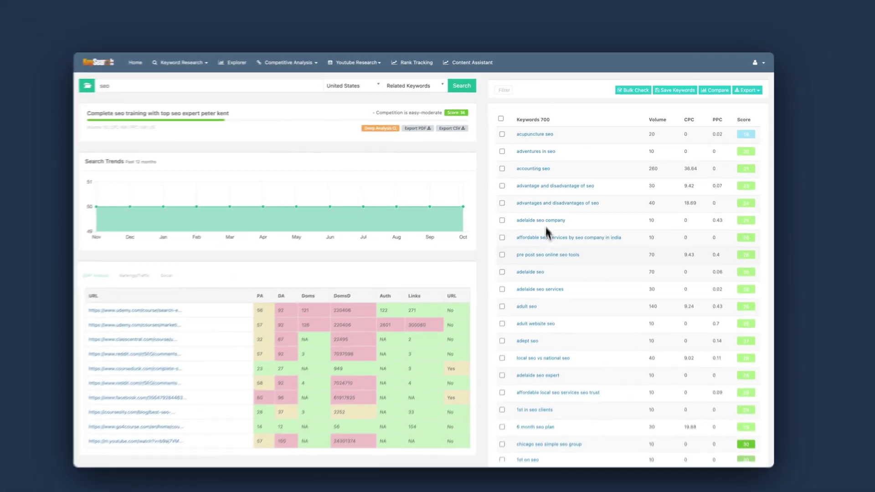
{"action": "scroll", "coordinate": [505, 358], "scroll_direction": "down", "scroll_amount": 5}
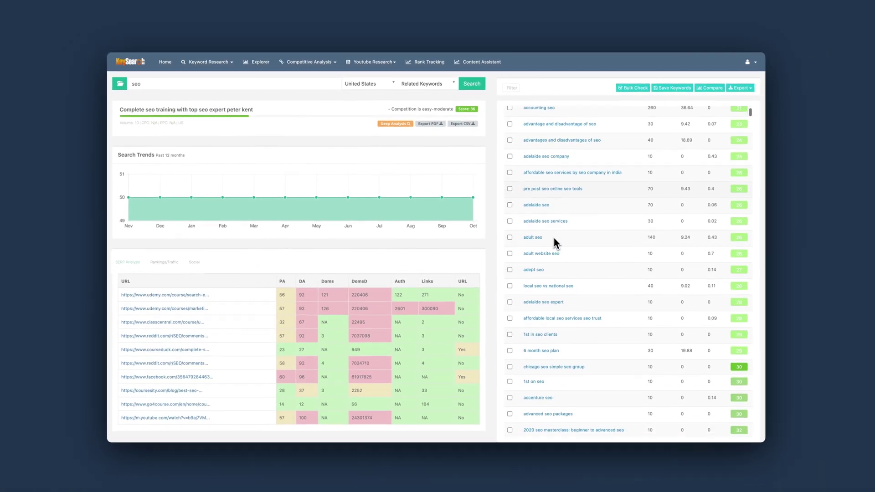
{"action": "scroll", "coordinate": [554, 236], "scroll_direction": "down", "scroll_amount": 5}
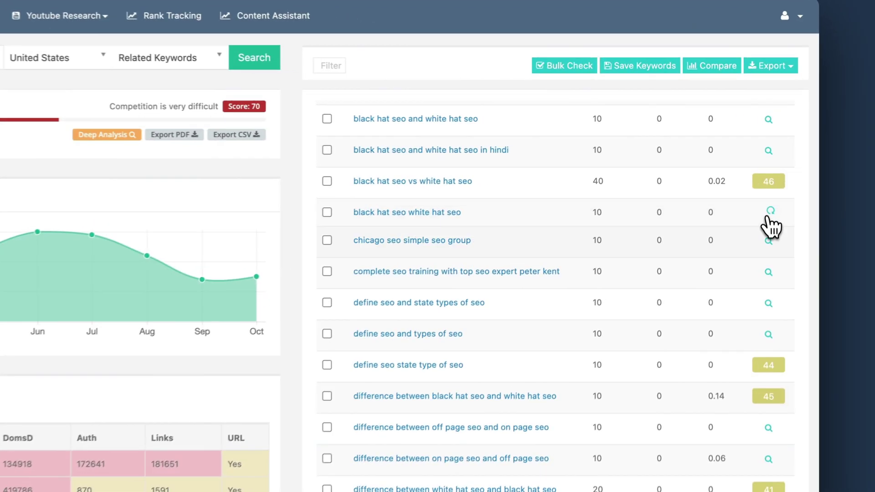
Step: Rescore the three seo keywords and load one keyword's detailed analysis
{"action": "left_click", "coordinate": [770, 214]}
{"action": "left_click", "coordinate": [772, 244]}
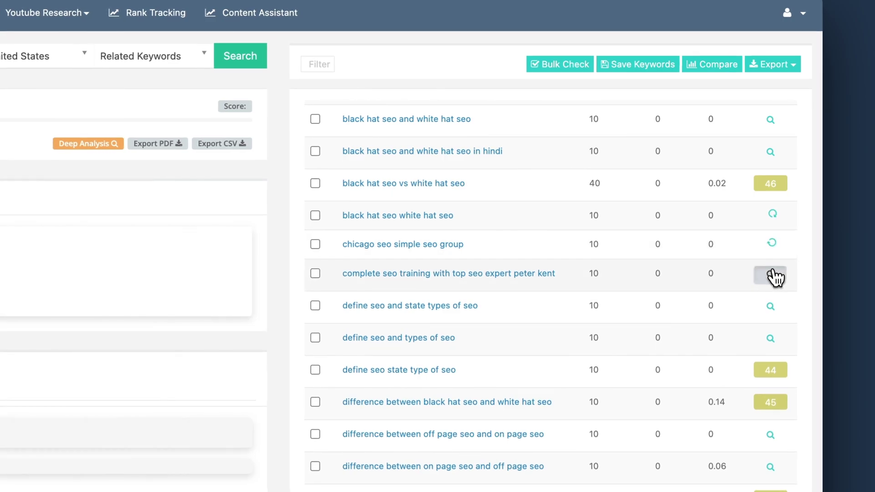
{"action": "left_click", "coordinate": [771, 273]}
{"action": "scroll", "coordinate": [622, 287], "scroll_direction": "up", "scroll_amount": 5}
{"action": "scroll", "coordinate": [615, 287], "scroll_direction": "up", "scroll_amount": 3}
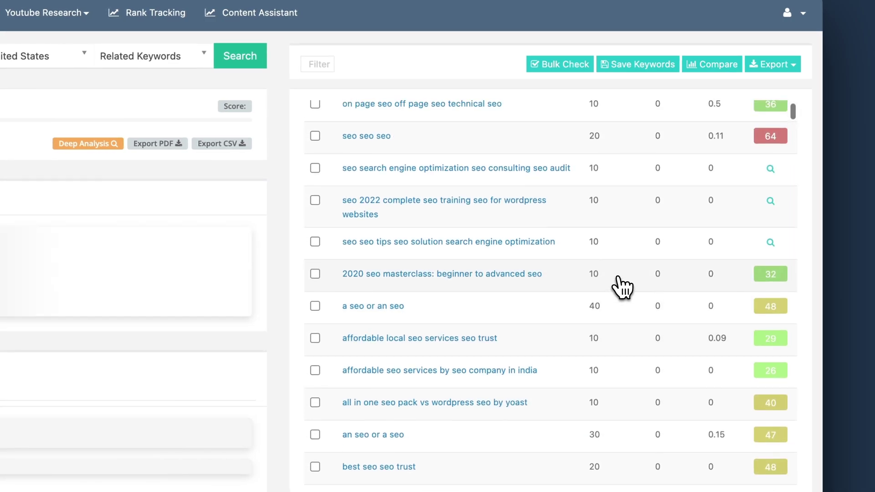
{"action": "scroll", "coordinate": [615, 287], "scroll_direction": "down", "scroll_amount": 5}
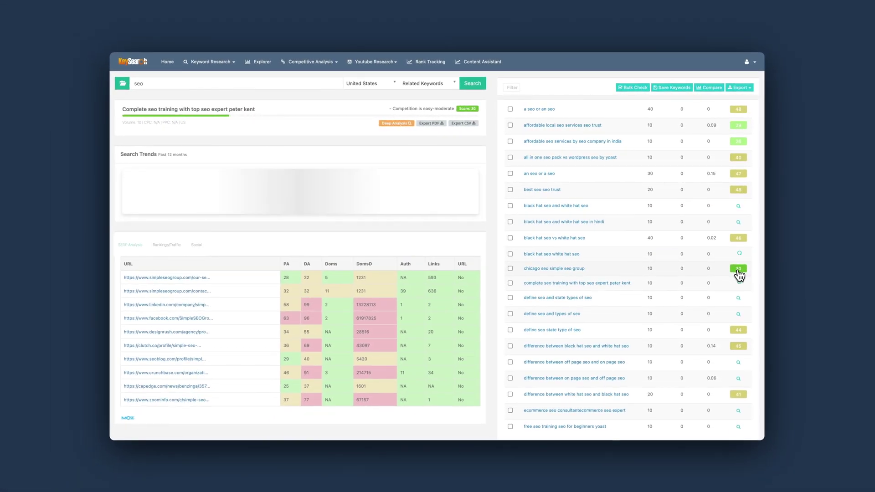
{"action": "left_click", "coordinate": [745, 267]}
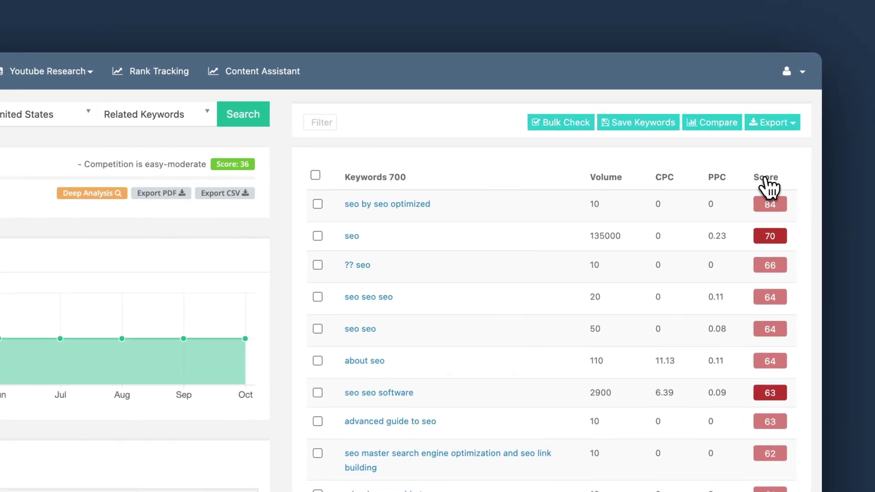
{"action": "left_click", "coordinate": [762, 173]}
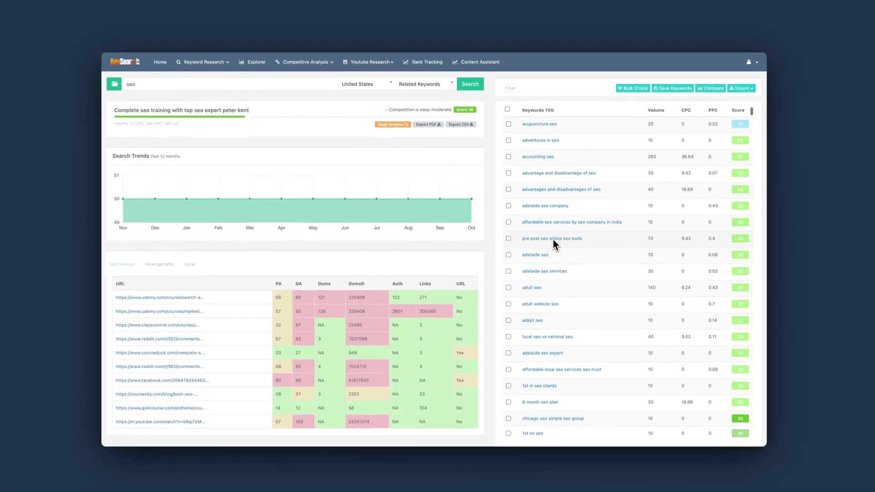
Step: Sort the seo keyword list by ascending score, starting at 19
{"action": "scroll", "coordinate": [554, 242], "scroll_direction": "down", "scroll_amount": 5}
{"action": "scroll", "coordinate": [554, 241], "scroll_direction": "down", "scroll_amount": 5}
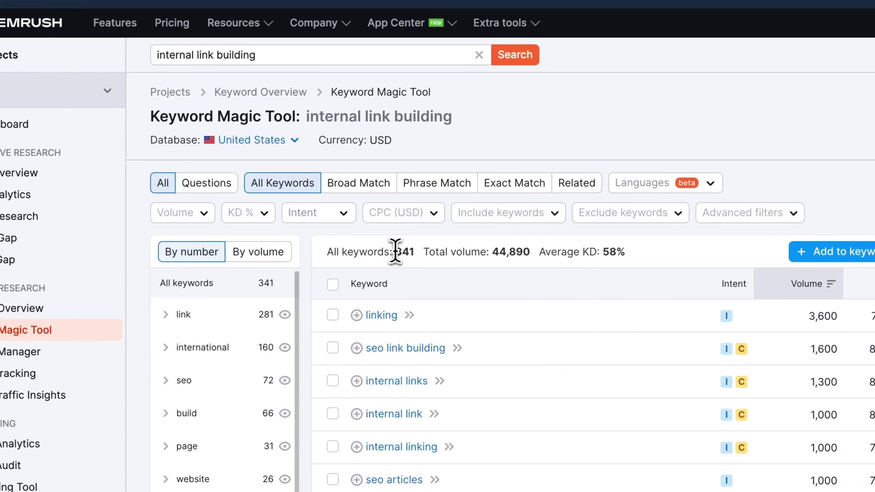
{"action": "double_click", "coordinate": [324, 295]}
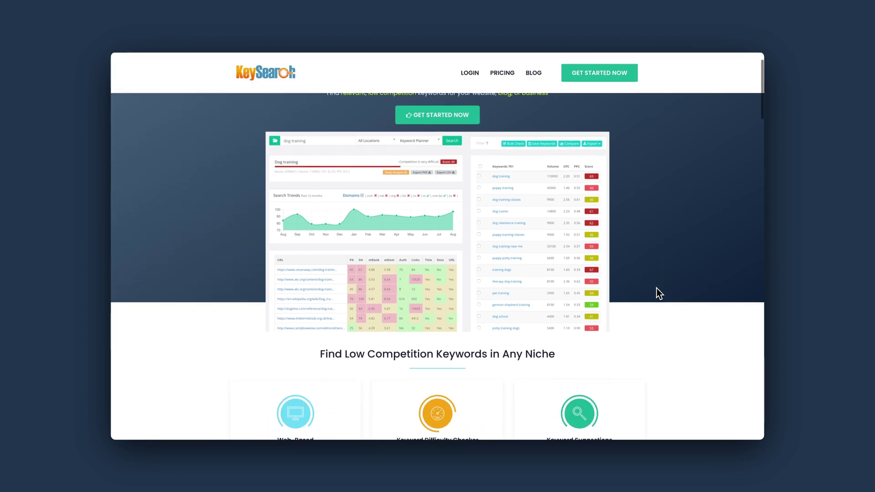
Step: Scroll the KeySearch homepage down to the pricing table with Free Trial $0 and Starter $17
{"action": "scroll", "coordinate": [656, 289], "scroll_direction": "down", "scroll_amount": 5}
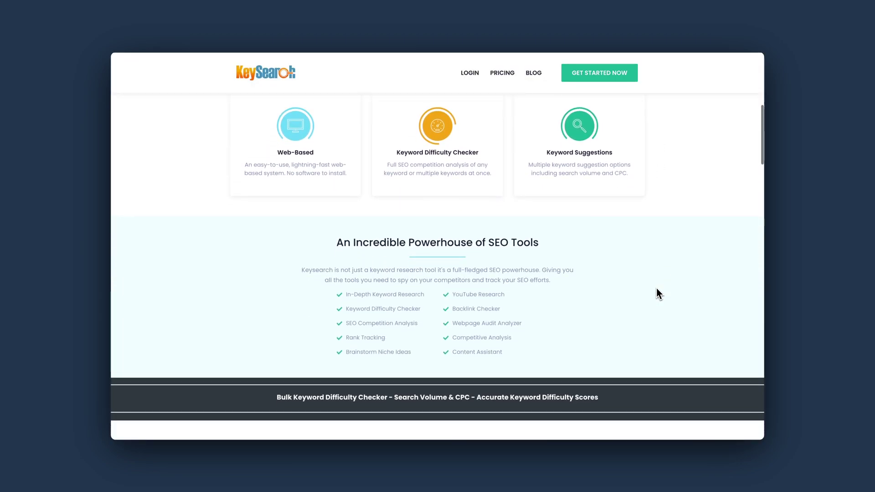
{"action": "scroll", "coordinate": [656, 294], "scroll_direction": "down", "scroll_amount": 6}
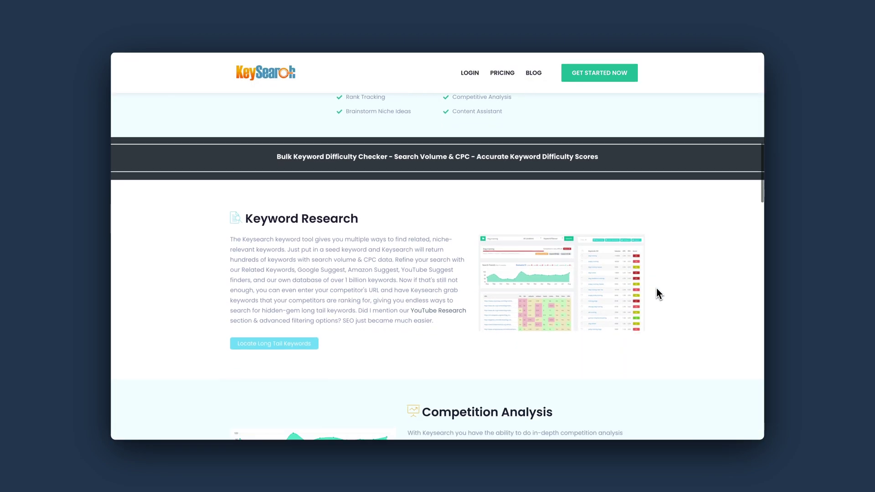
{"action": "scroll", "coordinate": [656, 289], "scroll_direction": "down", "scroll_amount": 5}
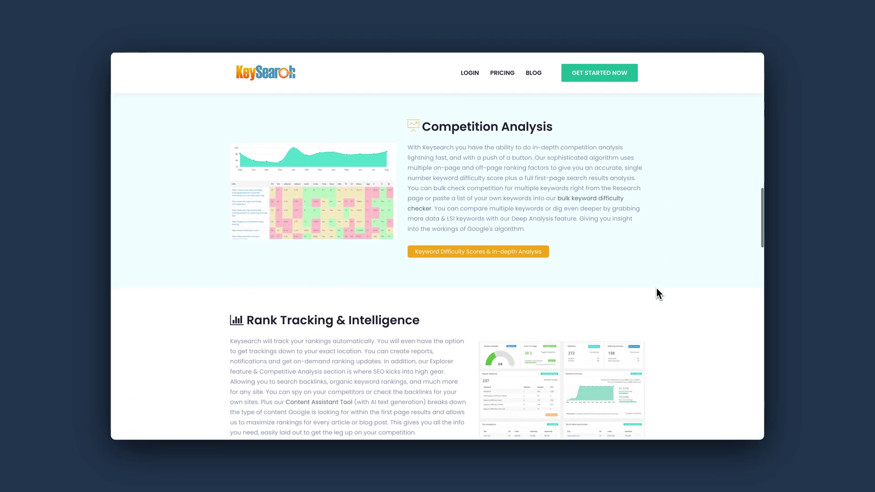
{"action": "scroll", "coordinate": [656, 289], "scroll_direction": "down", "scroll_amount": 5}
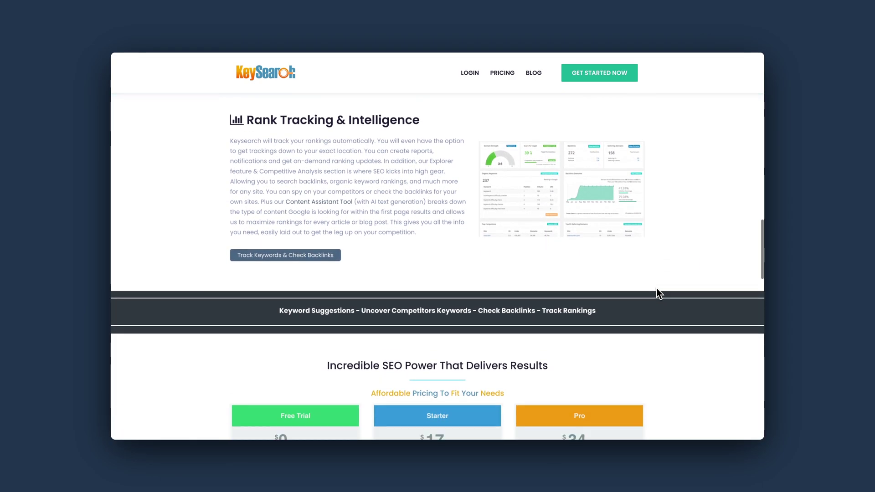
{"action": "scroll", "coordinate": [656, 289], "scroll_direction": "down", "scroll_amount": 5}
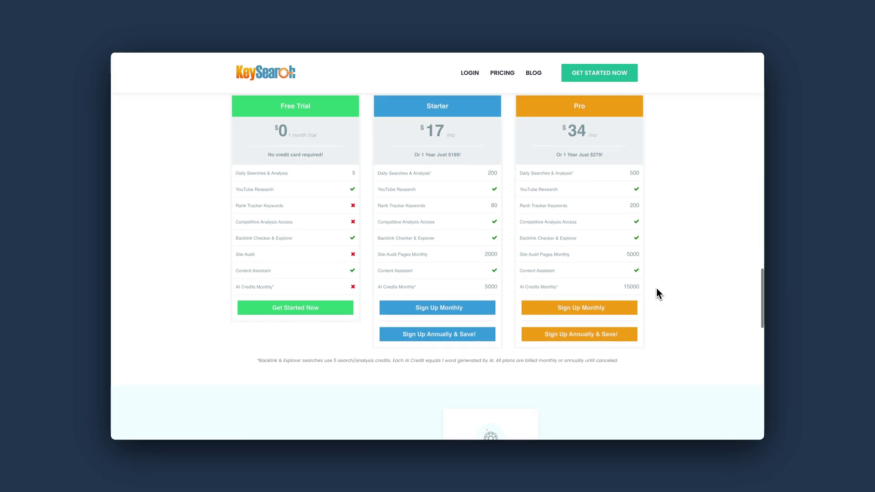